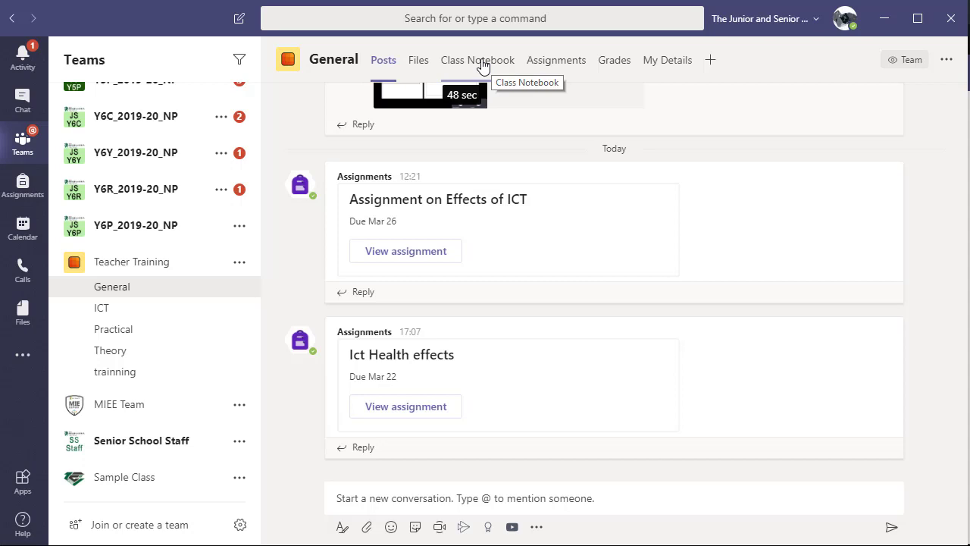
Step: Add a page titled 'Maths Homework 2' to _Content Library > Assignments in the Class Notebook
click(480, 63)
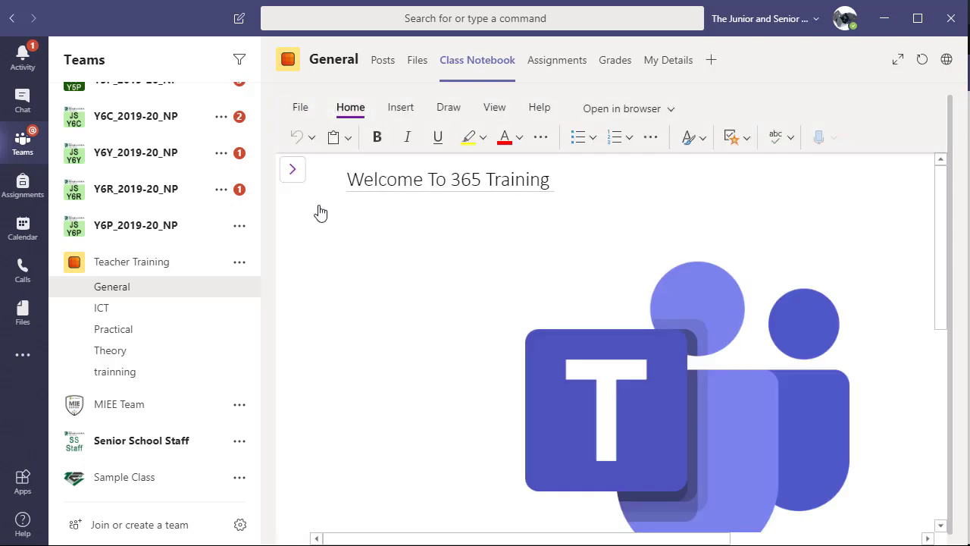
click(354, 258)
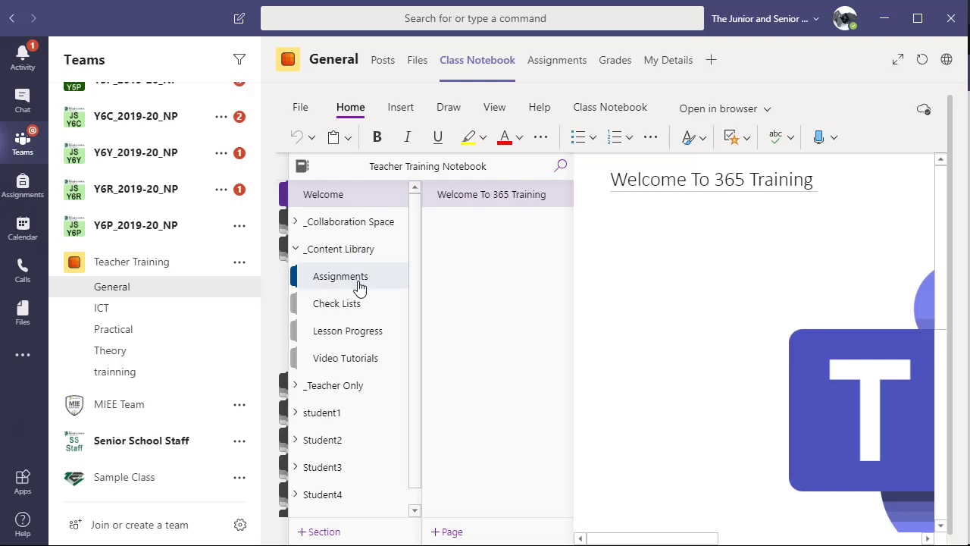
click(347, 279)
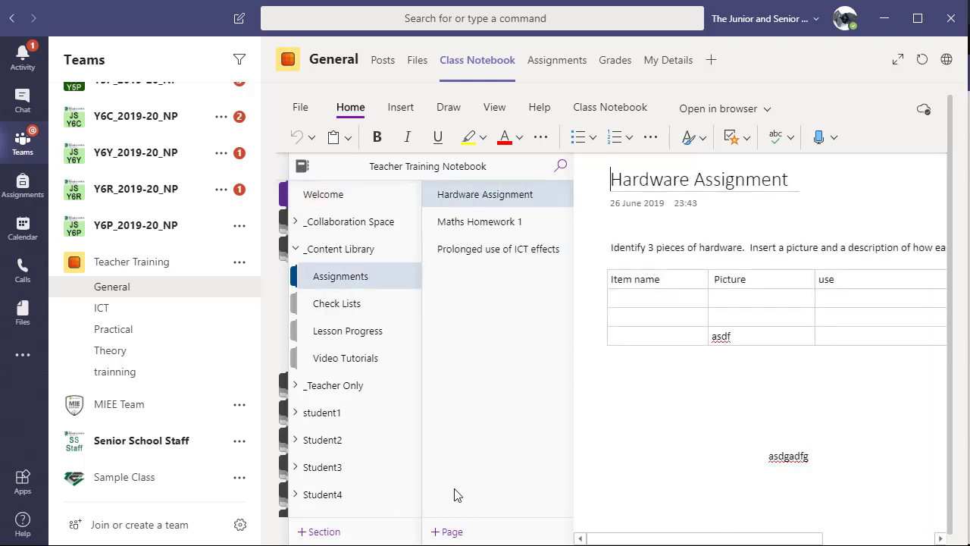
click(455, 532)
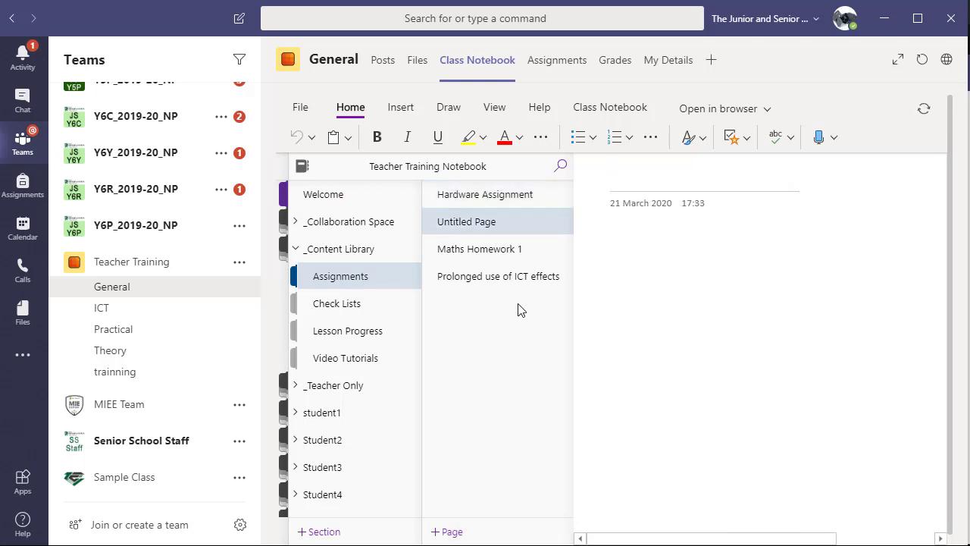
text(Math)
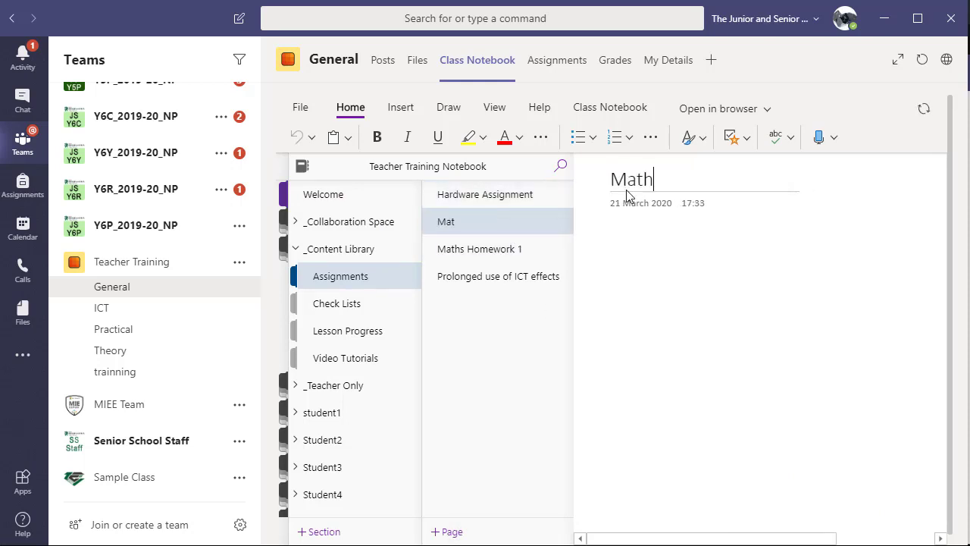
text(s Homework)
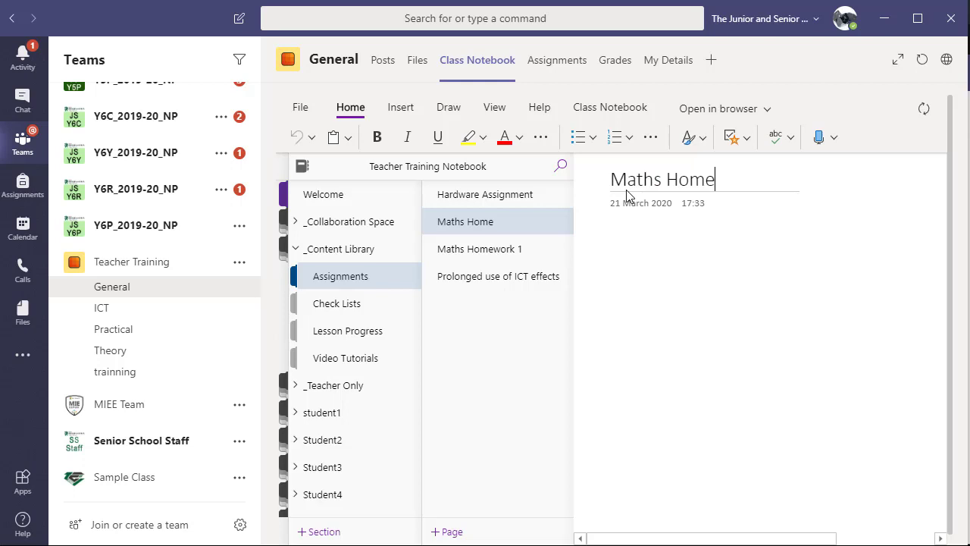
text( 2)
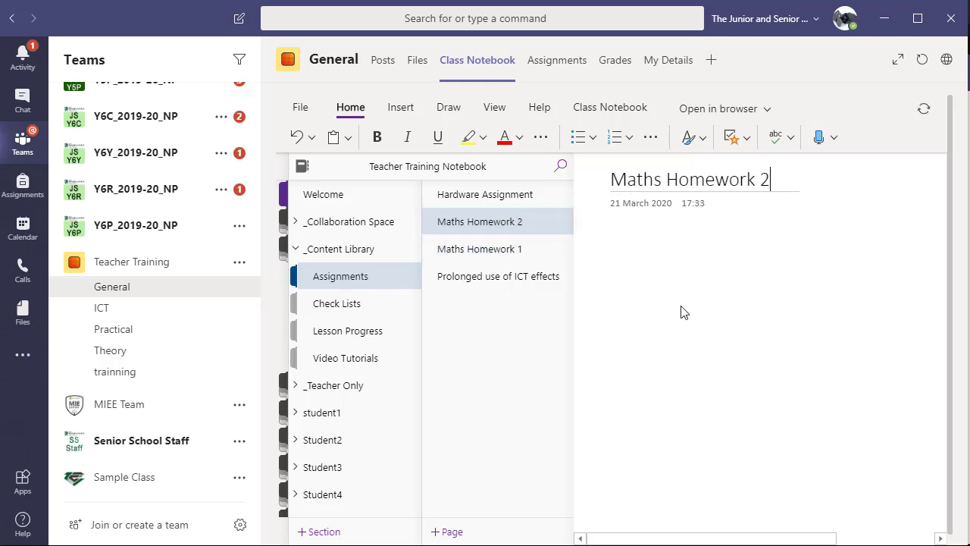
Step: Add blank lines to the page body and place the cursor on the first empty line
key(Return)
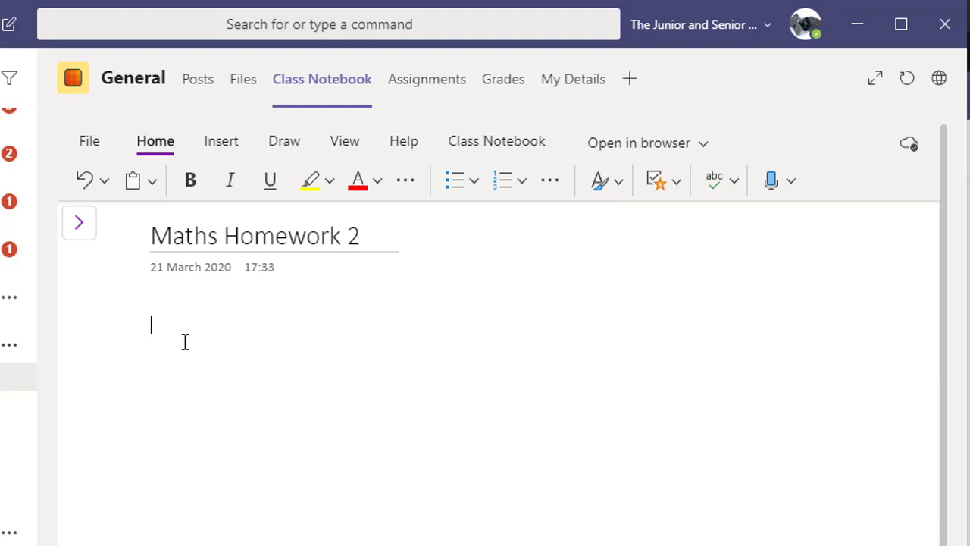
text(arfgaserga)
key(BackSpace)
key(BackSpace)
key(BackSpace)
key(BackSpace)
key(BackSpace)
key(BackSpace)
key(Return)
key(Return)
key(Return)
click(169, 314)
Step: Insert the Greek maths worksheet PDF as a file printout on the page
click(186, 394)
click(182, 394)
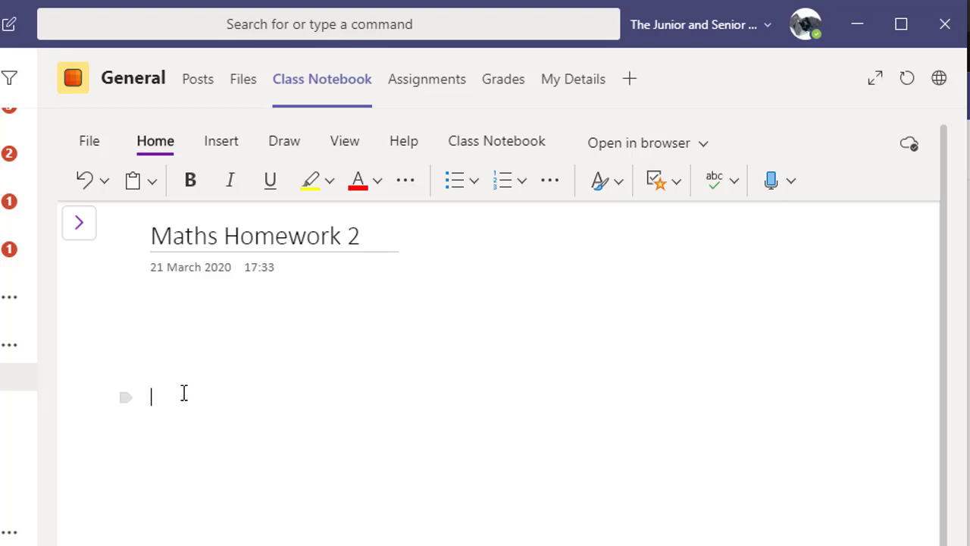
click(230, 146)
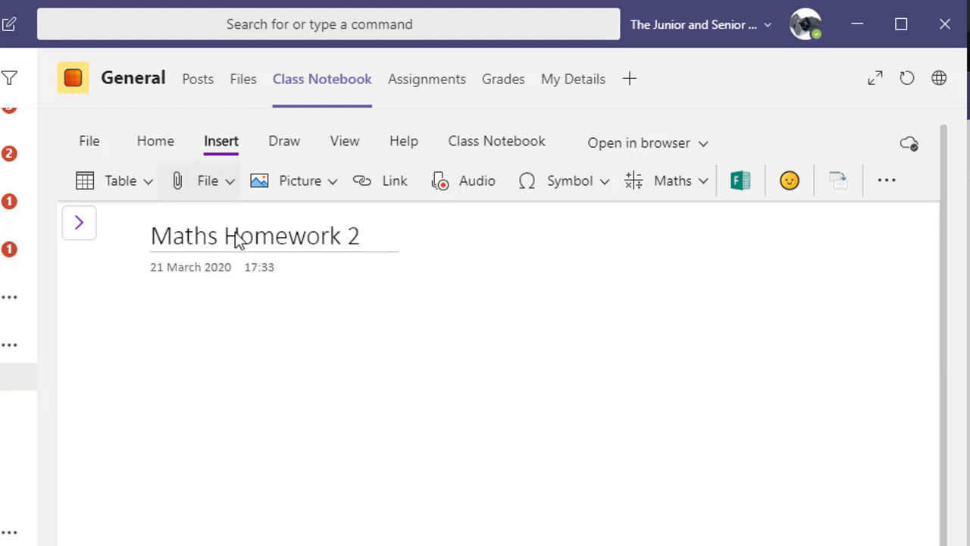
click(288, 254)
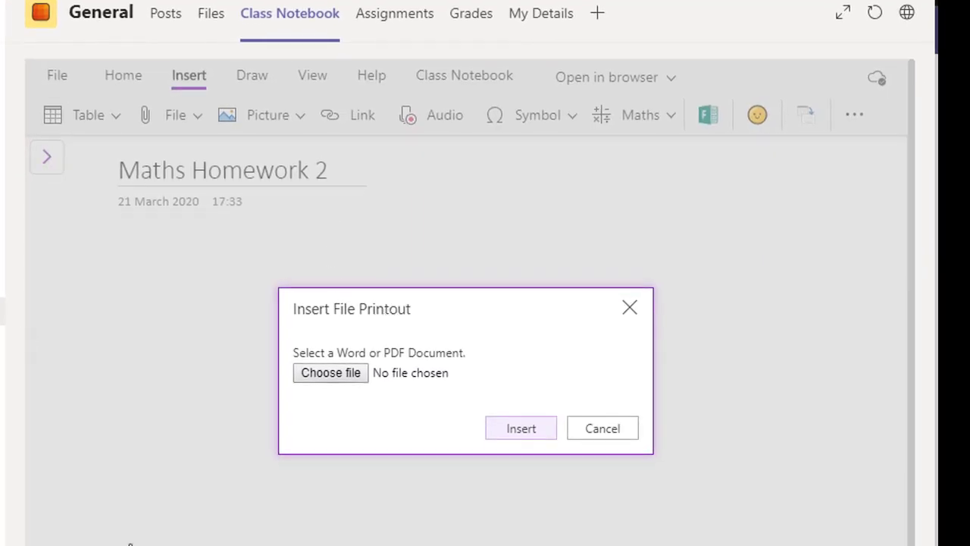
click(331, 373)
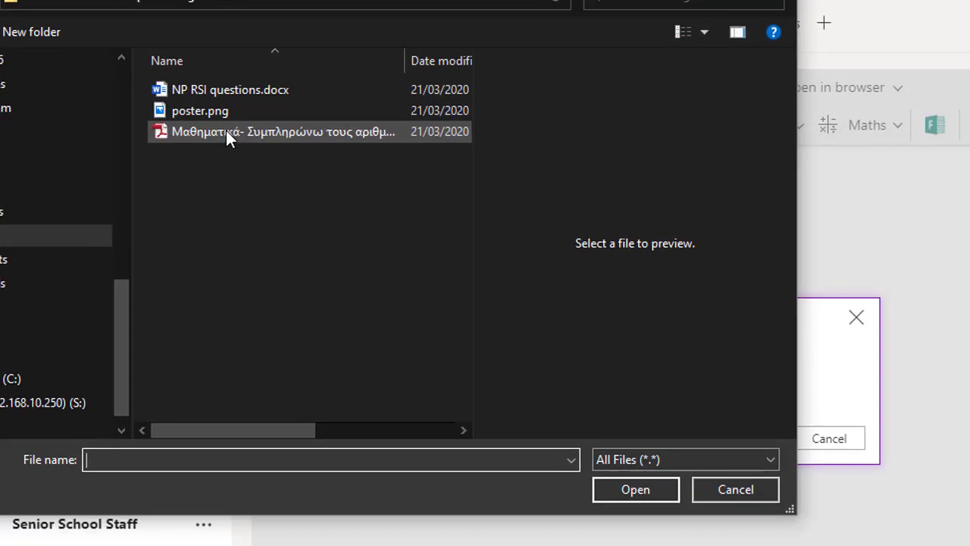
double_click(336, 190)
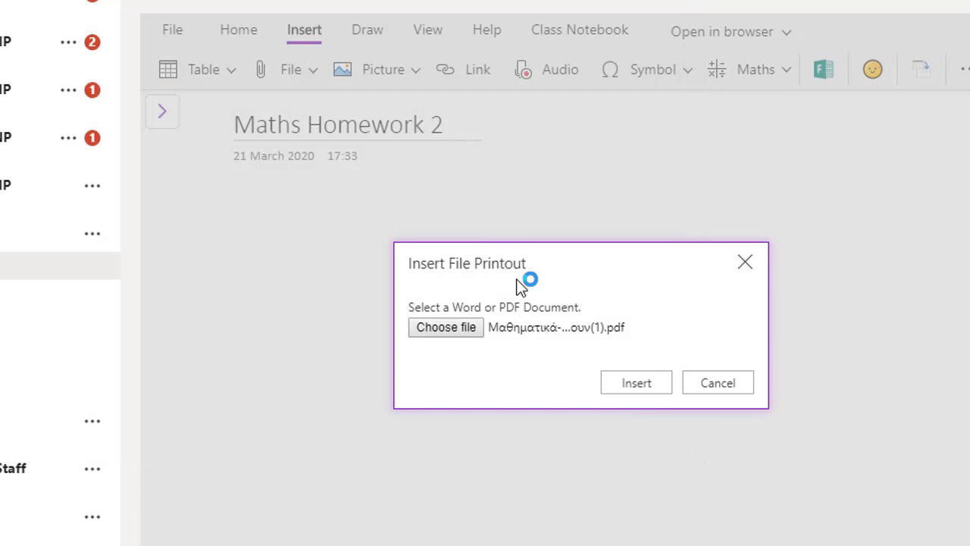
click(638, 382)
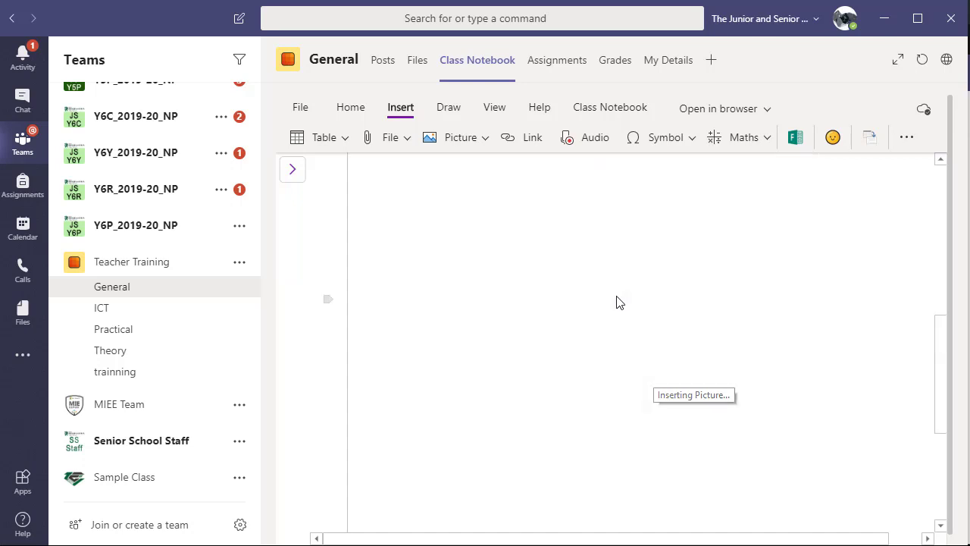
Step: Add 'Please complete the work sheet' above the printout and remove the extra blank lines
scroll(617, 300, up, 5)
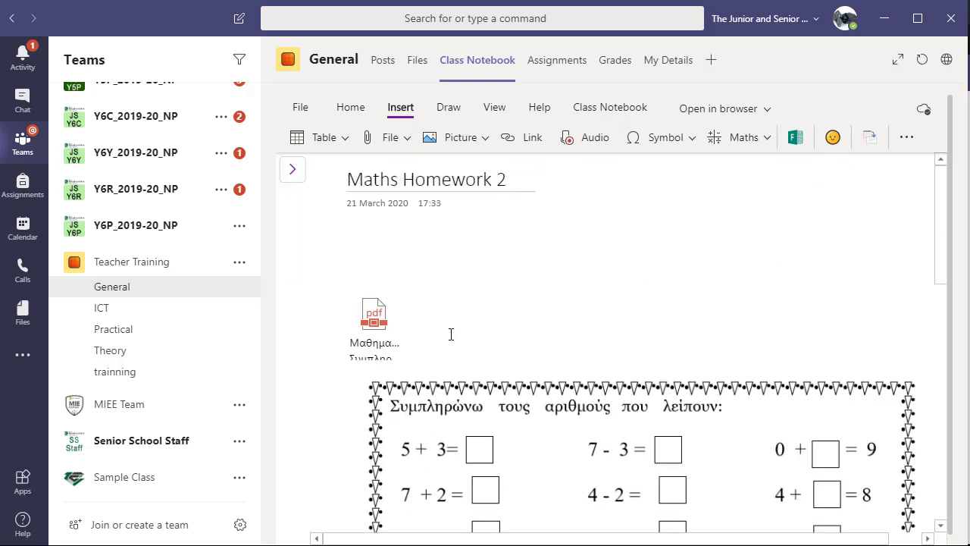
click(371, 327)
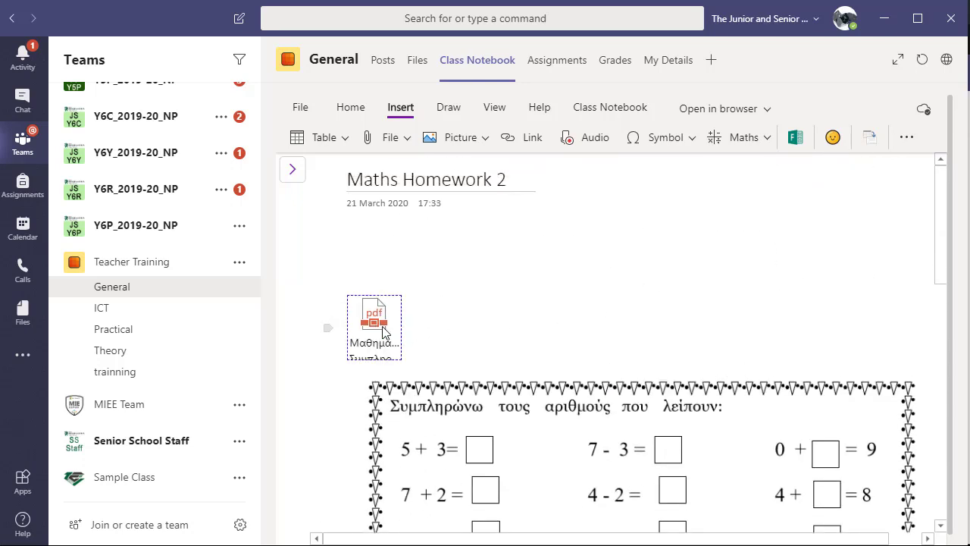
right_click(370, 319)
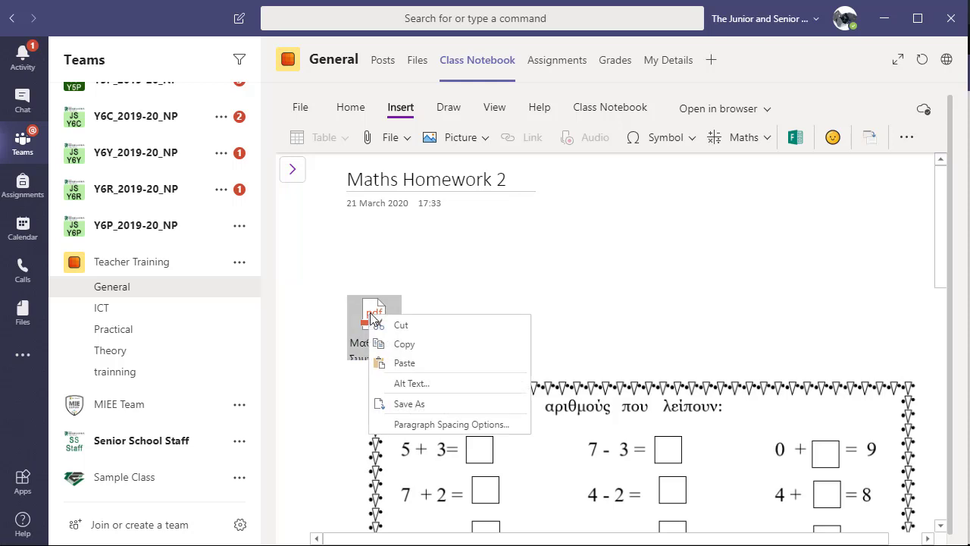
click(614, 332)
click(397, 247)
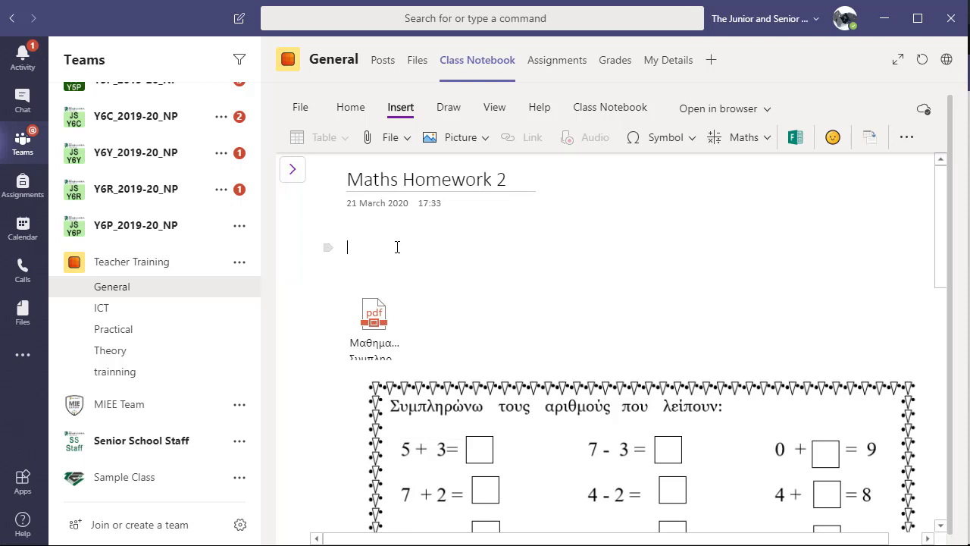
text(Ple)
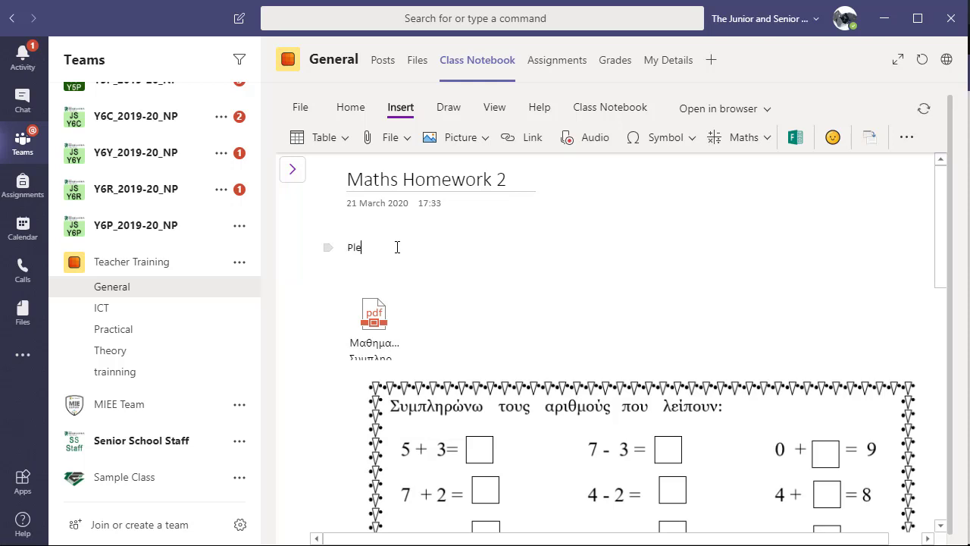
text(ase complete the work s)
text(hee)
key(Return)
key(Return)
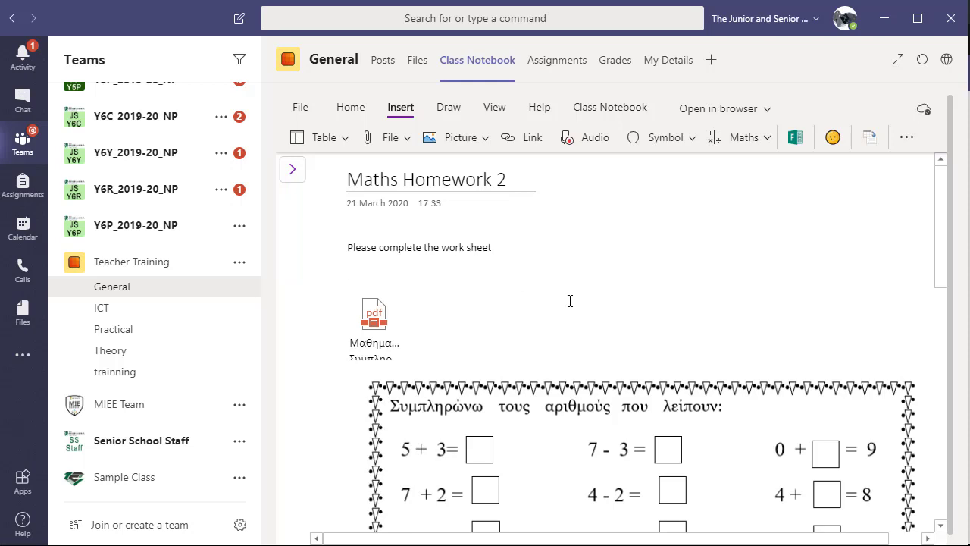
key(BackSpace)
key(BackSpace)
Step: Create a new assignment titled 'Maths homework 2' and start writing its instructions
click(551, 68)
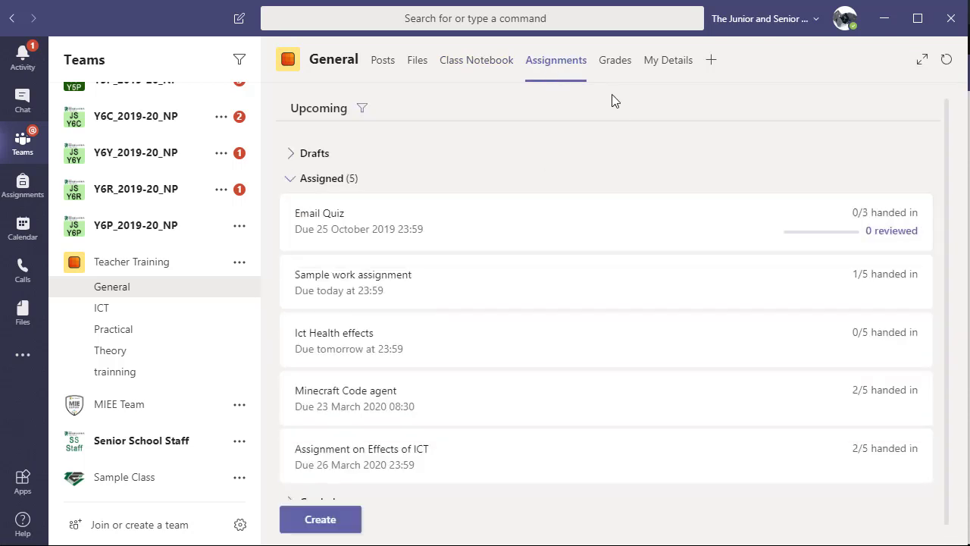
click(331, 519)
click(345, 432)
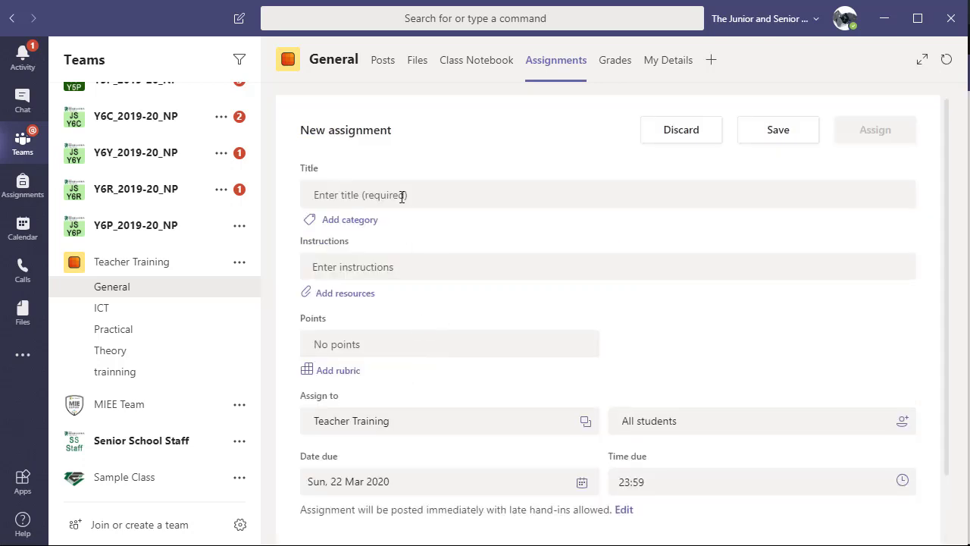
click(400, 194)
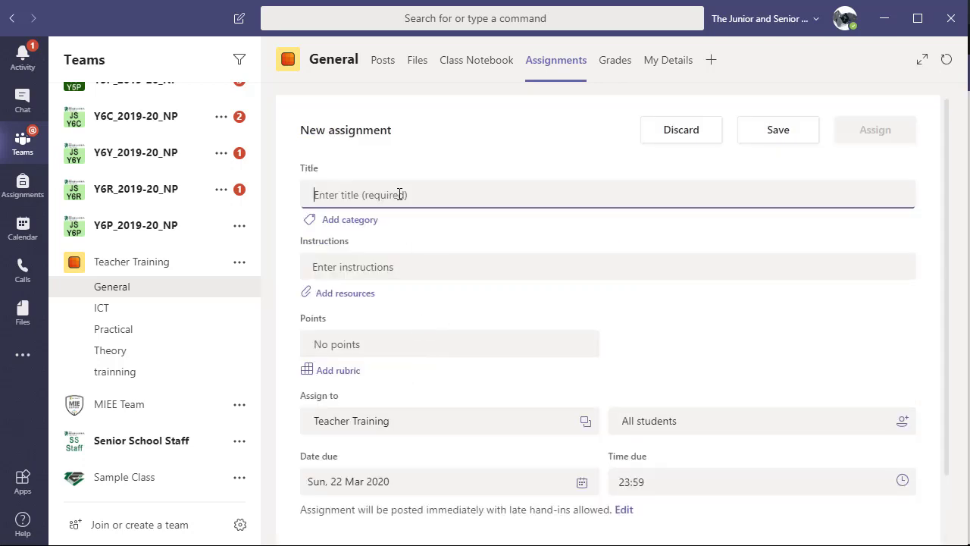
text(Maths homework)
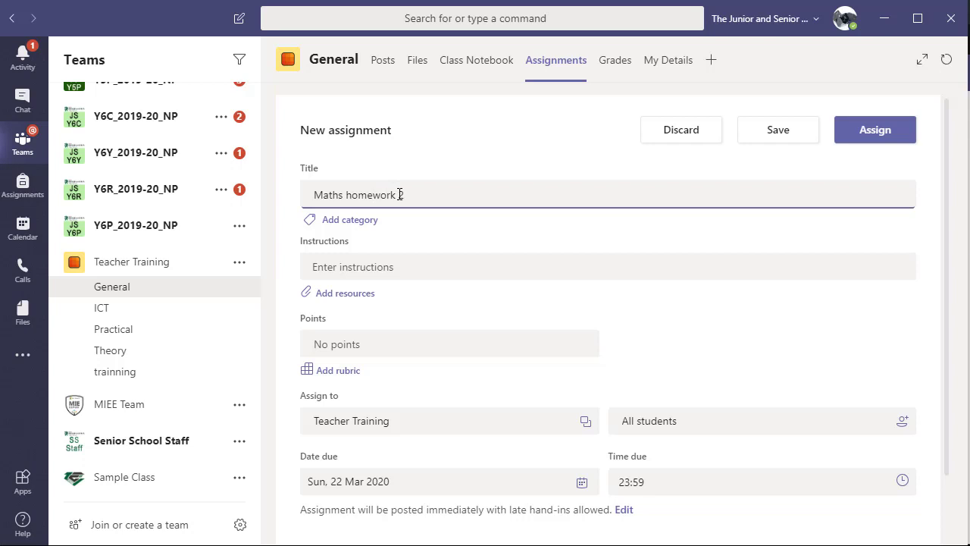
click(436, 269)
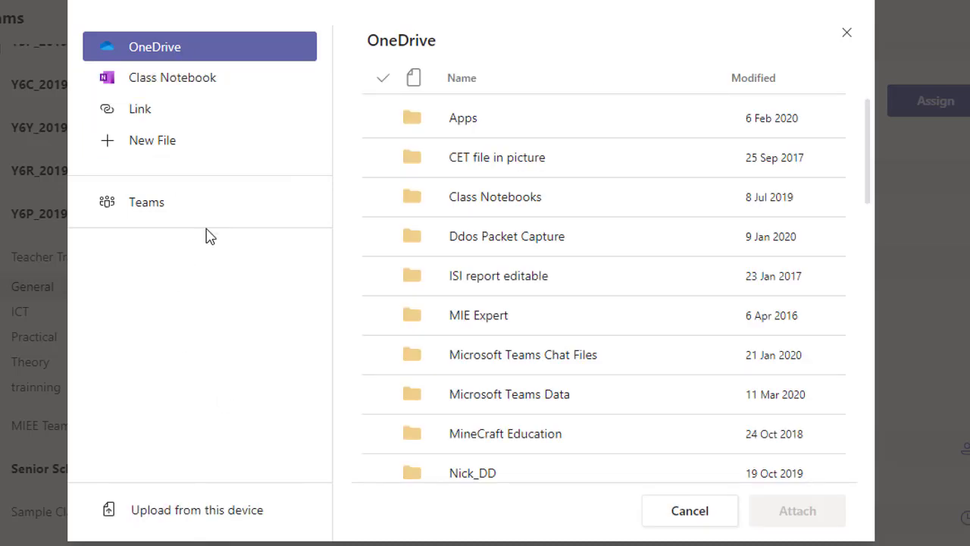
Step: Attach the Maths Homework 2 notebook page, with student copies going to the Homework section
click(203, 81)
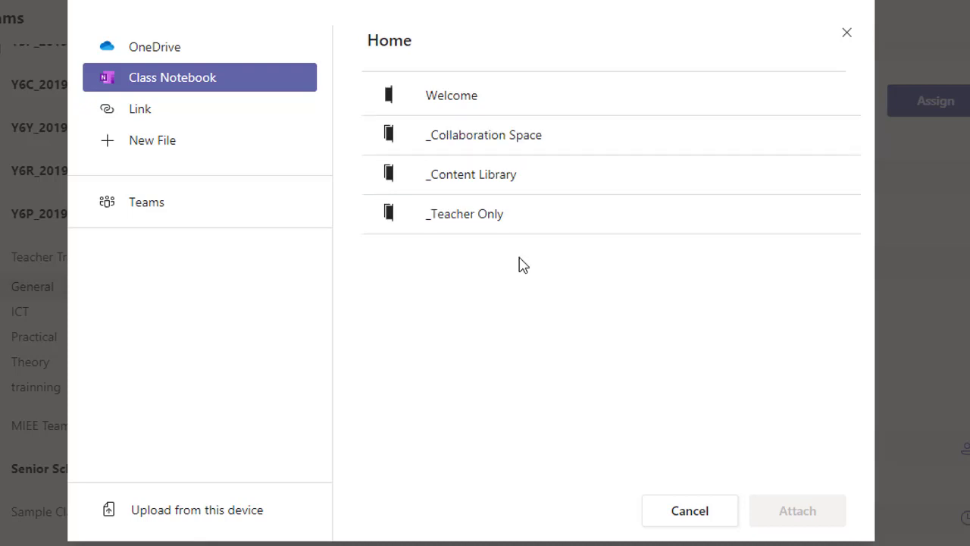
click(479, 180)
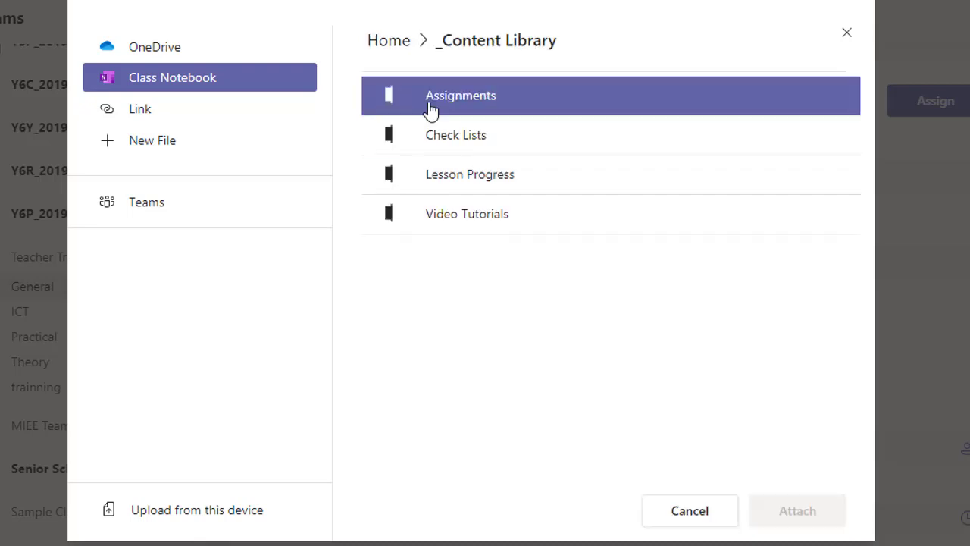
click(436, 108)
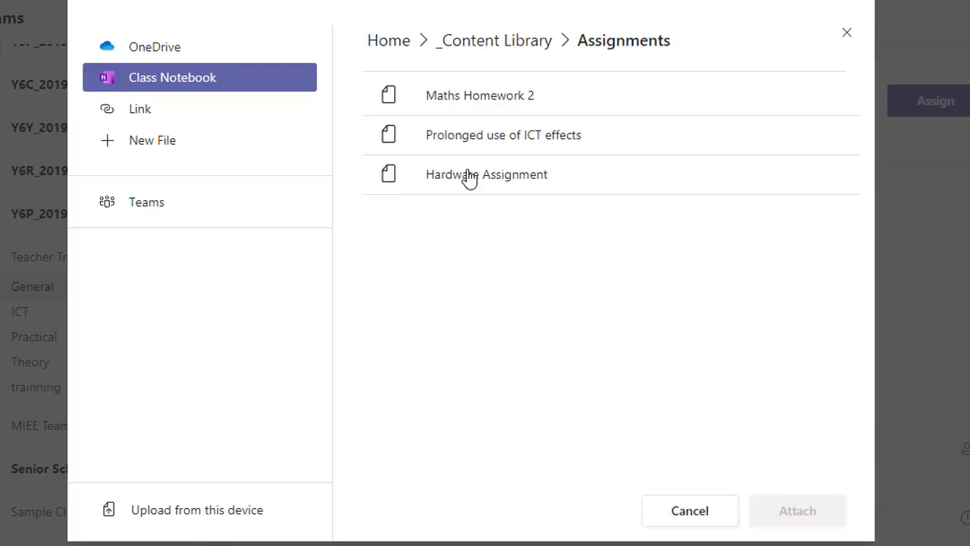
click(520, 101)
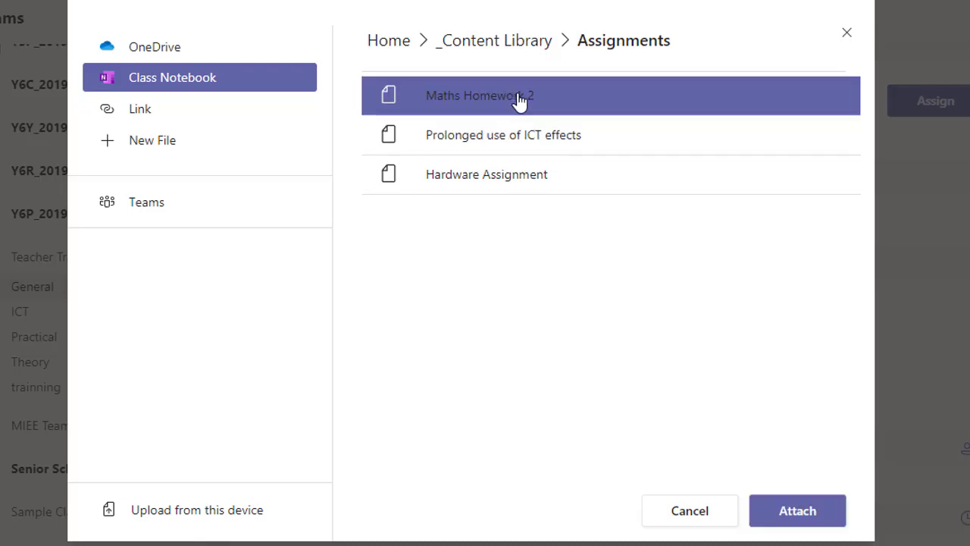
click(794, 514)
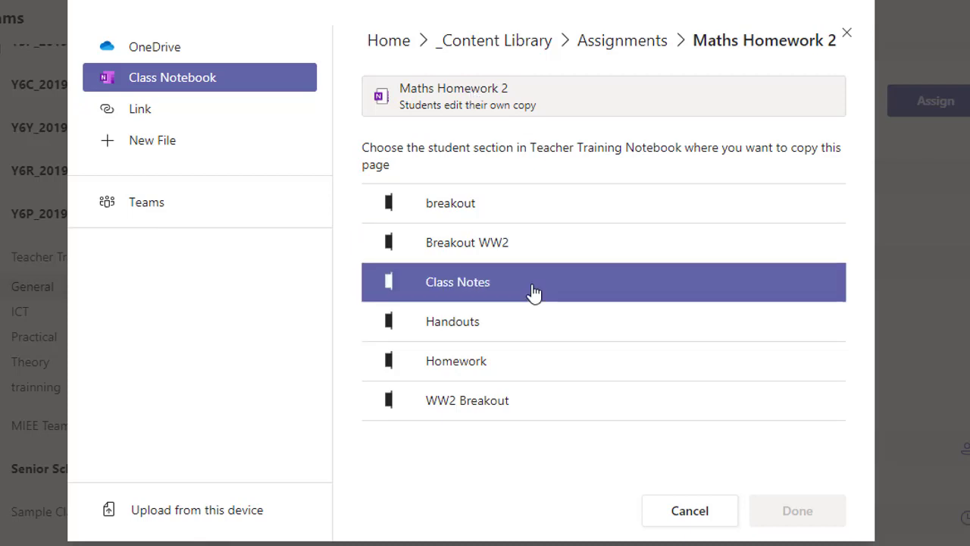
click(513, 363)
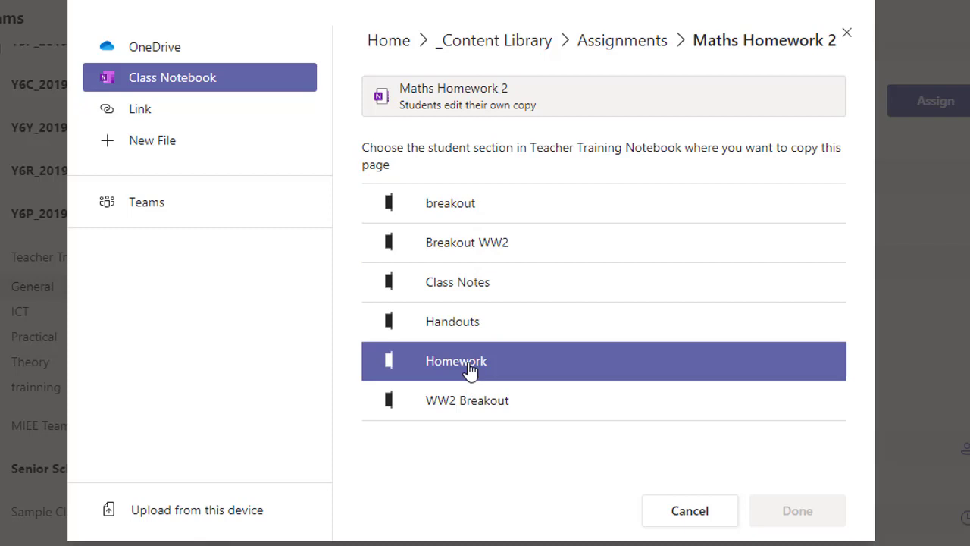
click(468, 363)
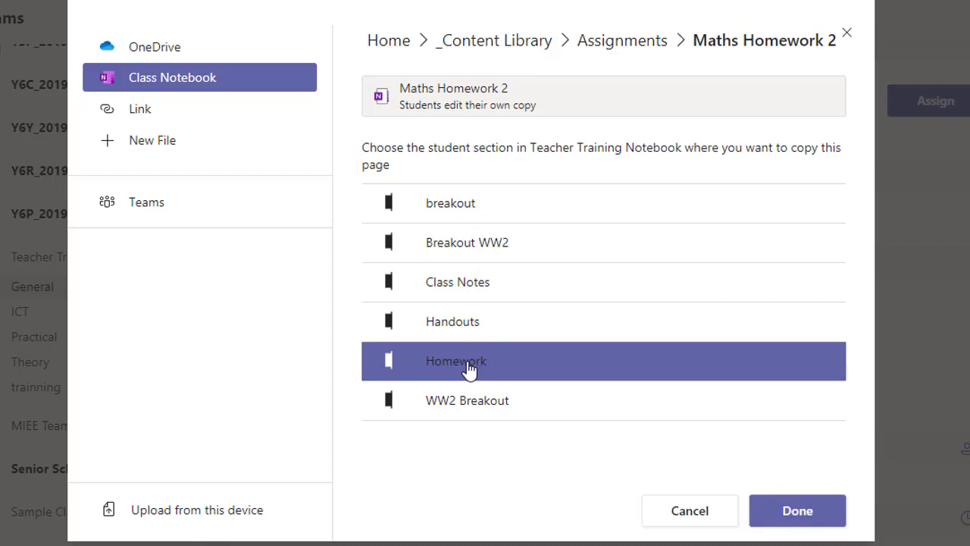
Step: Finish attaching the page and review the points and class fields
click(810, 518)
scroll(522, 381, down, 2)
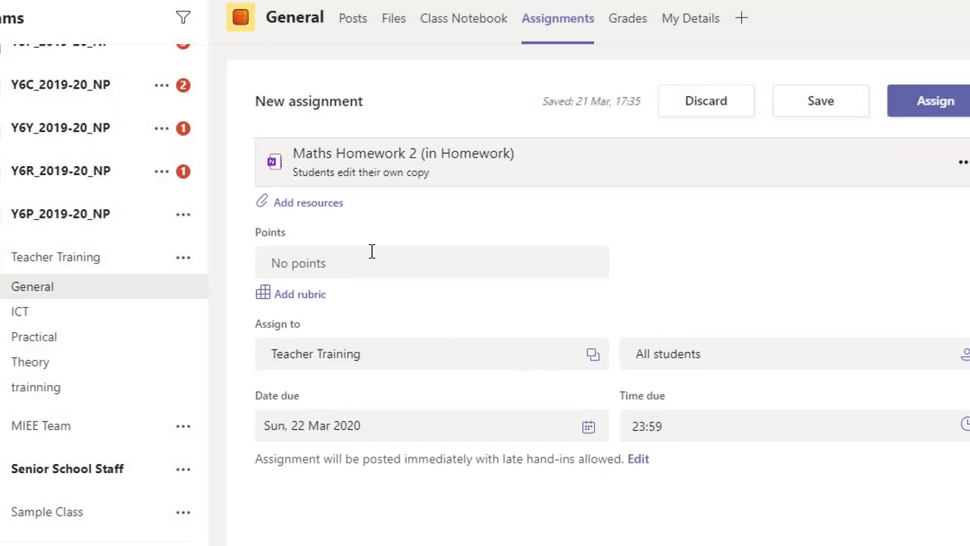
click(317, 264)
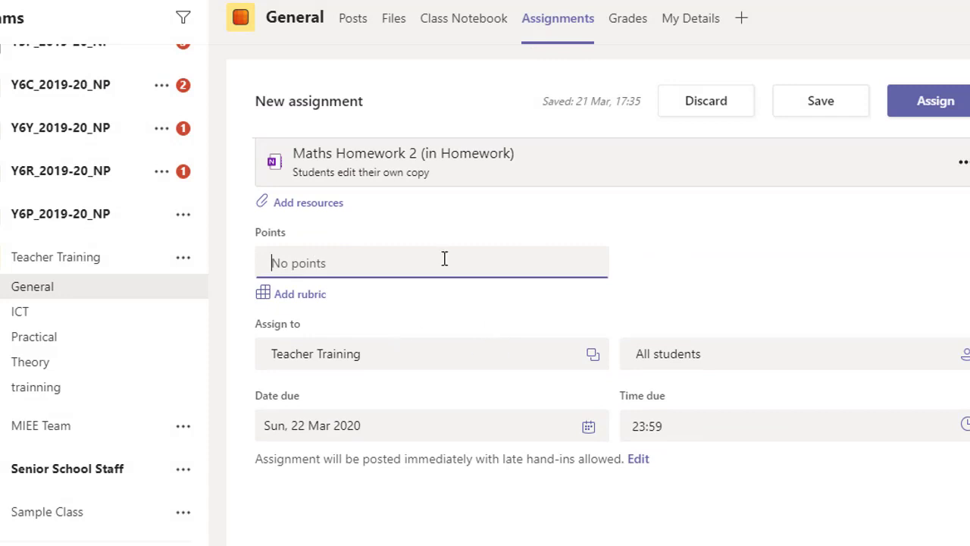
click(400, 357)
click(446, 323)
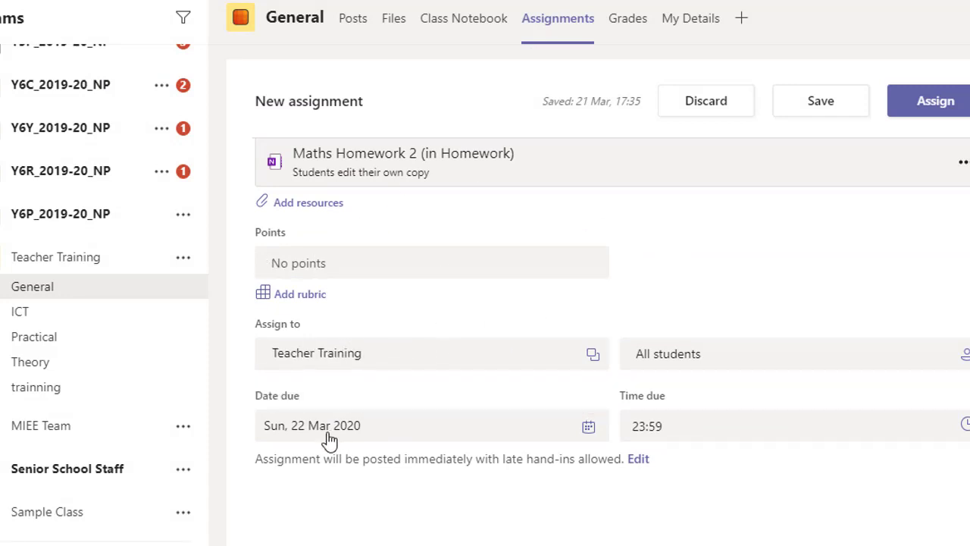
Step: Set the due date to 23 March 2020 and assign the homework
click(421, 427)
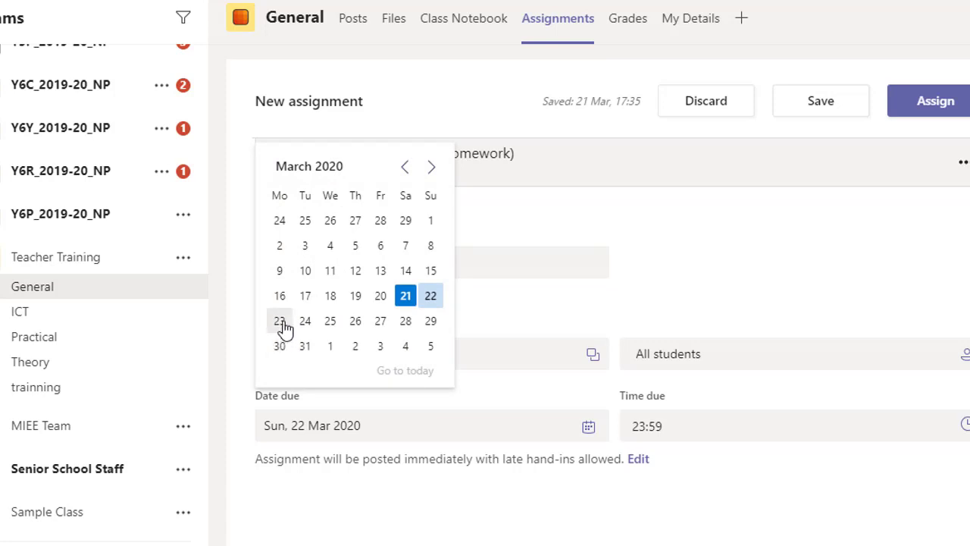
click(280, 322)
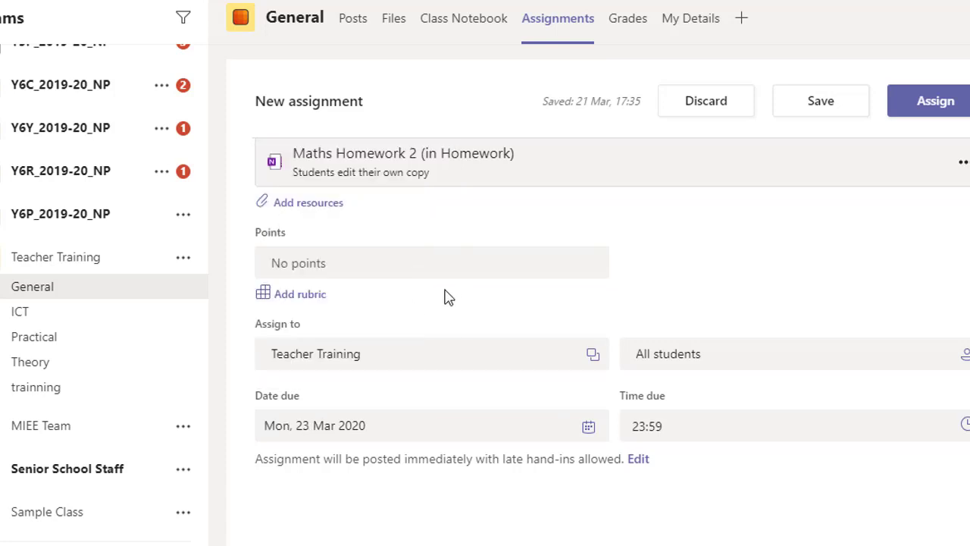
click(919, 101)
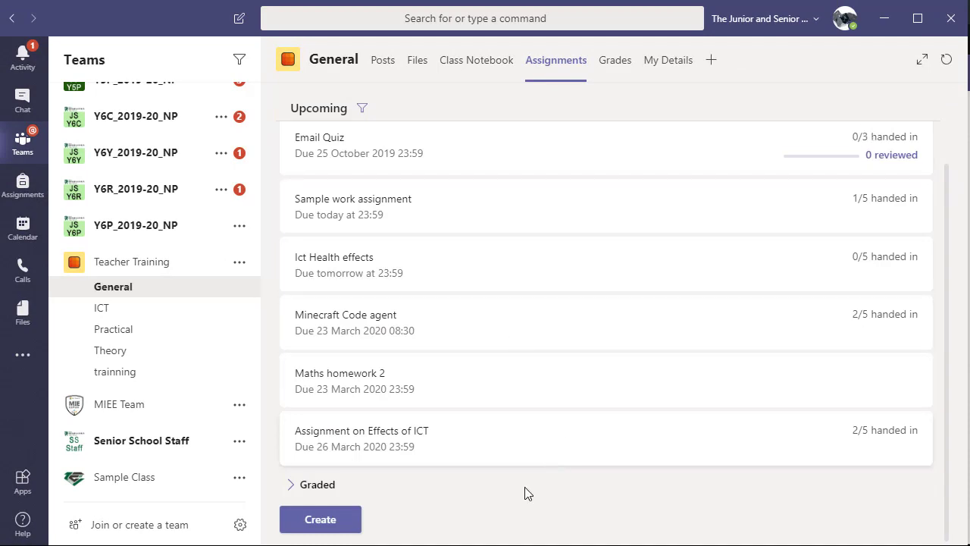
Step: Switch to the student's Teams in Edge and open the Maths homework 2 assignment
click(499, 545)
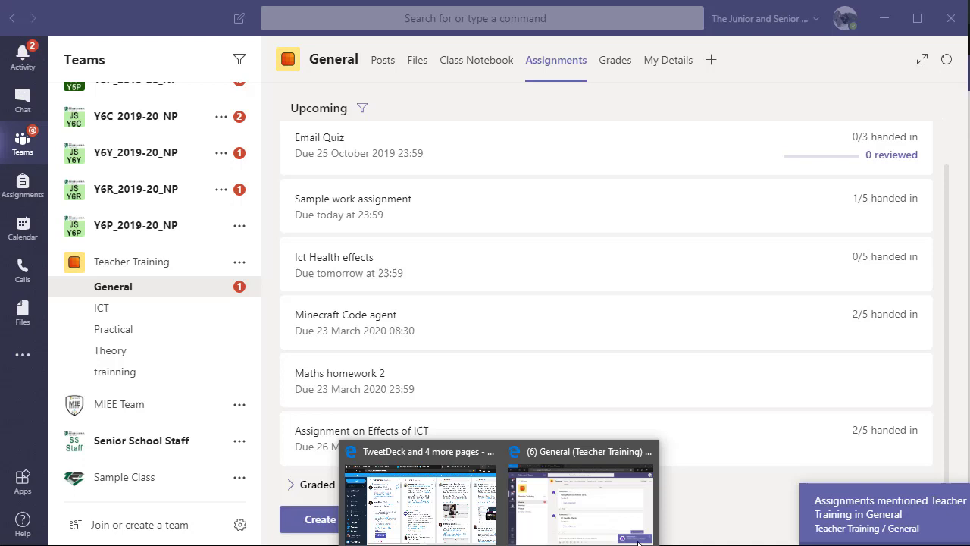
click(561, 457)
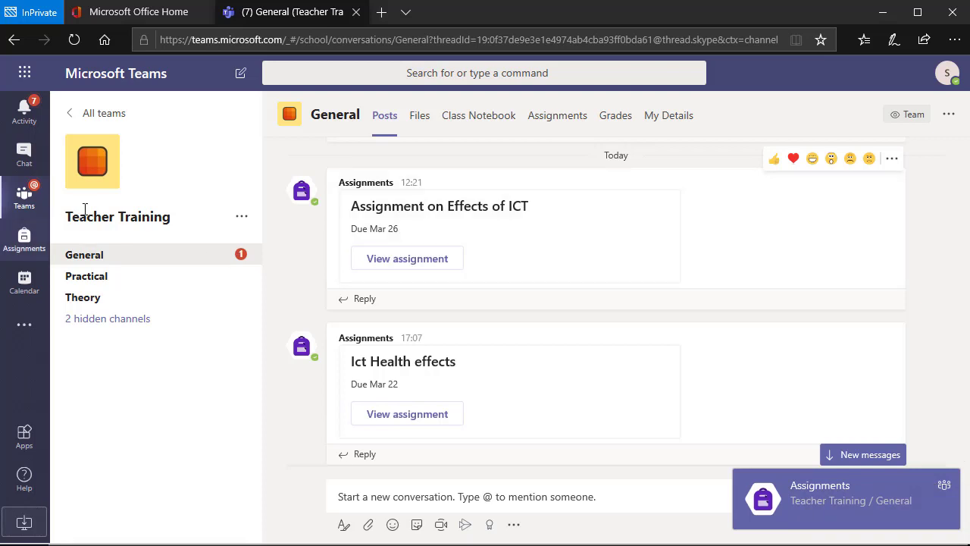
click(555, 125)
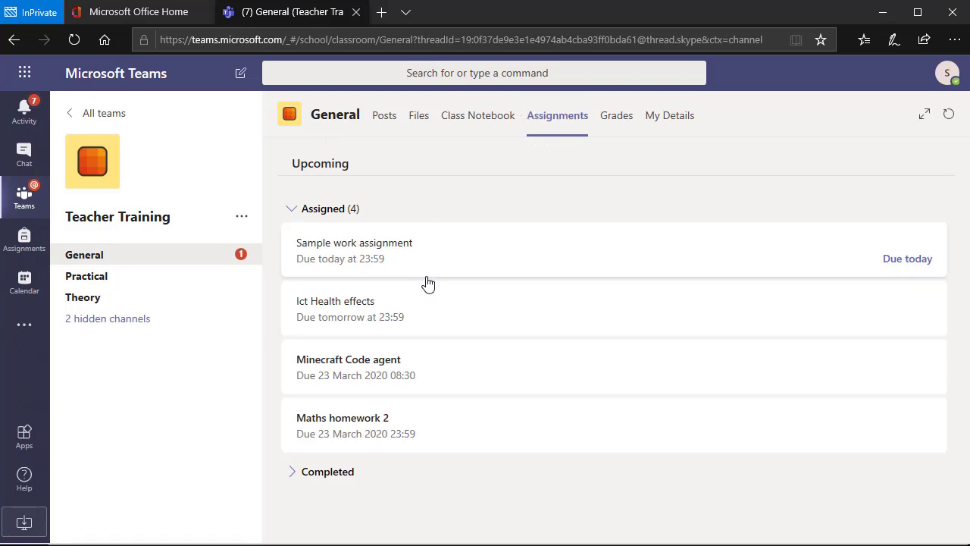
click(379, 413)
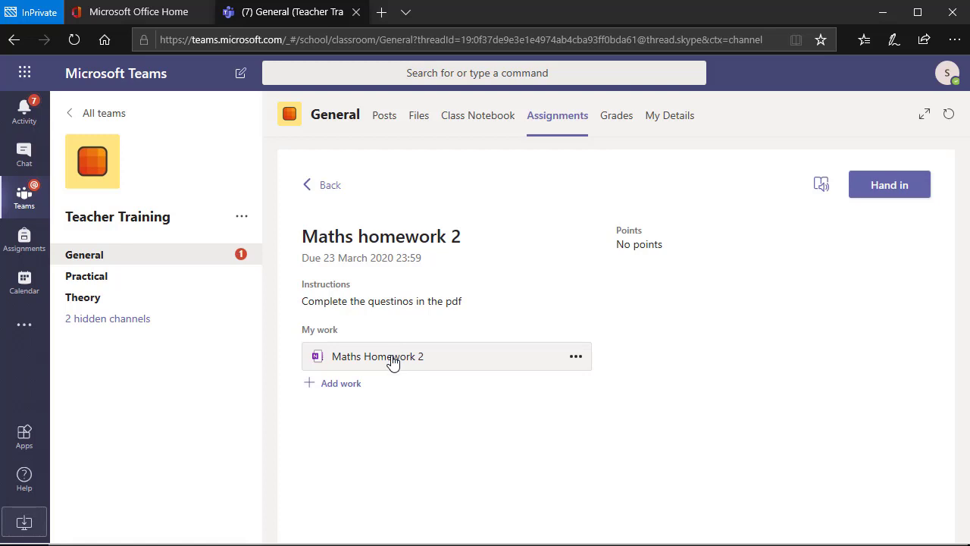
Step: Open the attached worksheet and type 9 as the answer to 7 + 2
click(392, 362)
scroll(388, 351, down, 3)
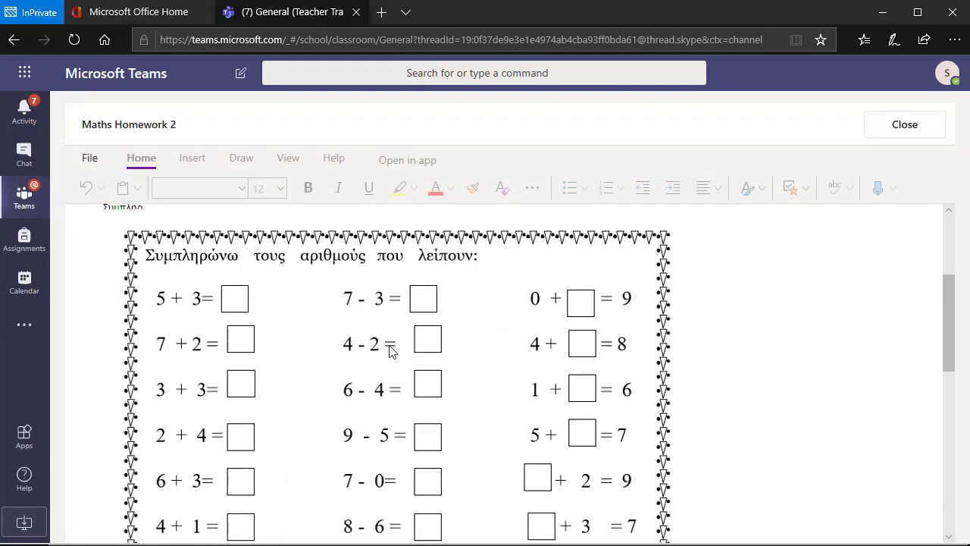
scroll(391, 347, down, 2)
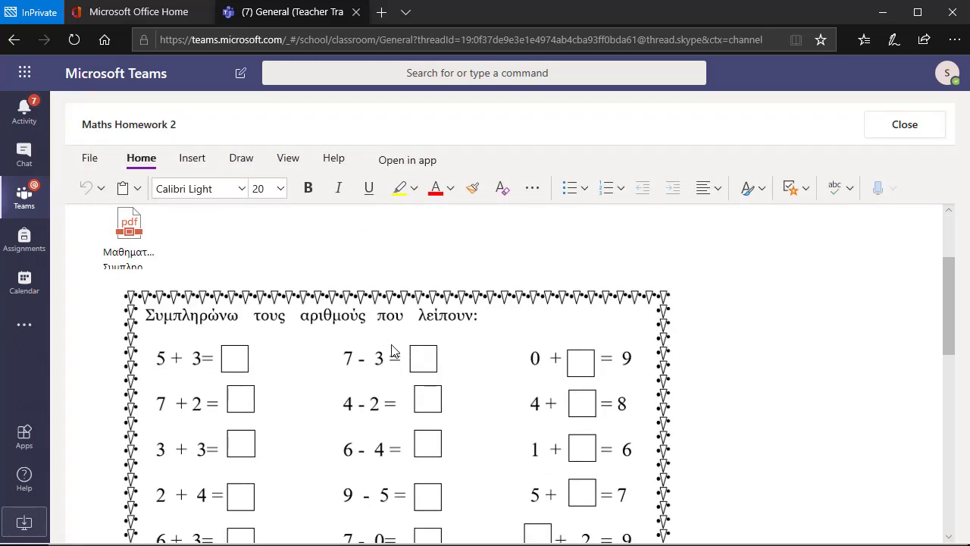
scroll(238, 360, down, 5)
click(255, 347)
scroll(256, 347, up, 6)
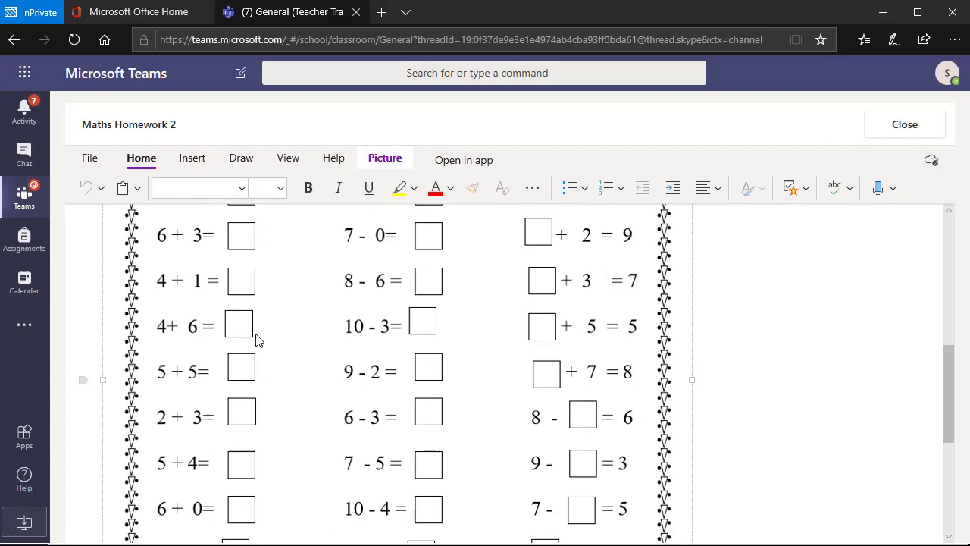
click(255, 340)
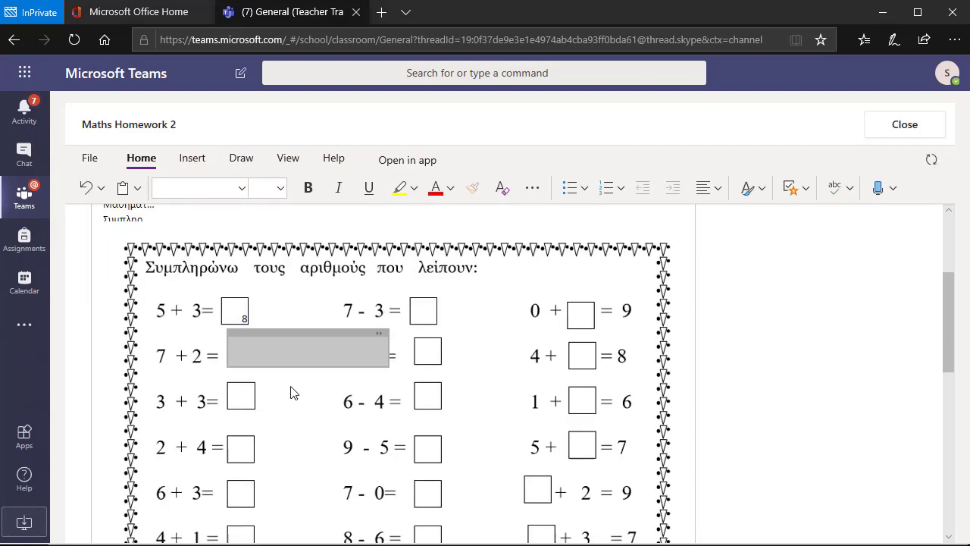
click(247, 366)
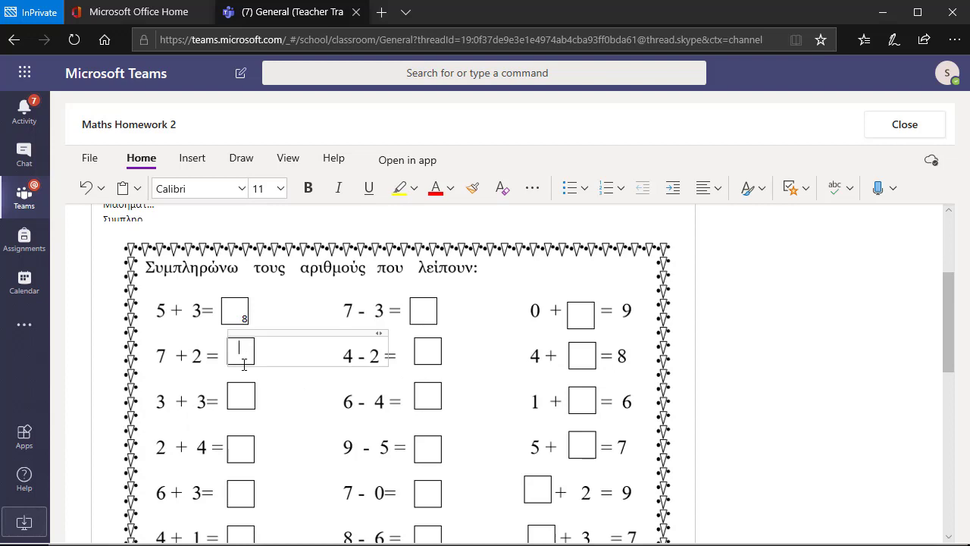
text(9)
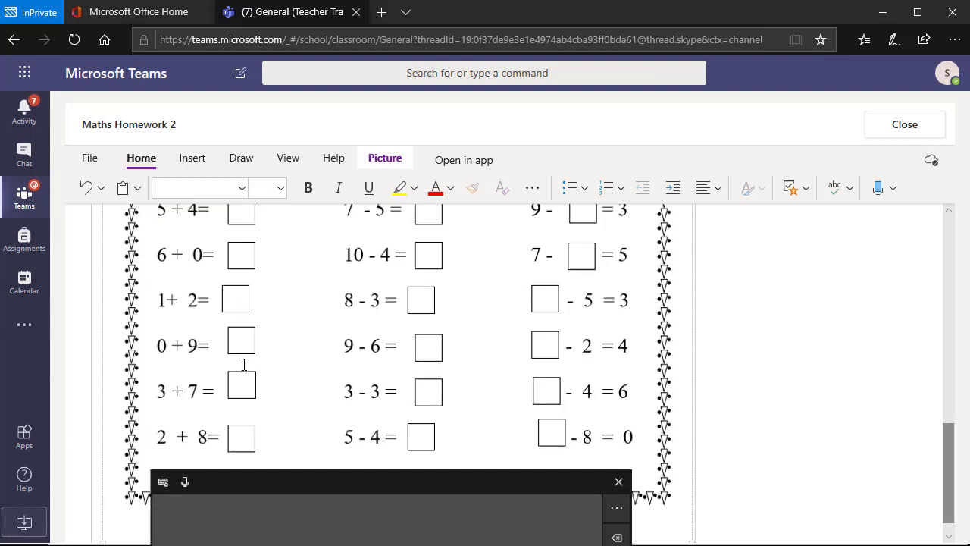
scroll(244, 365, up, 3)
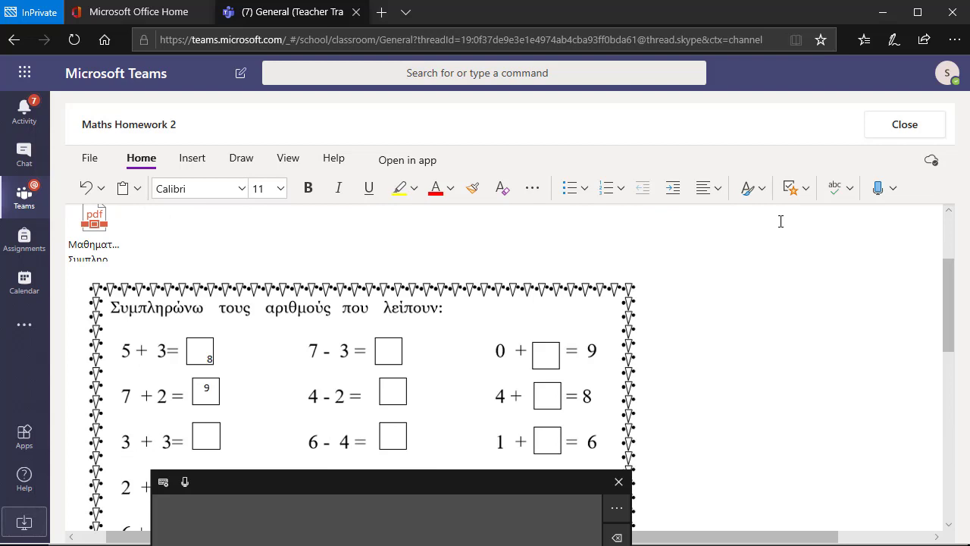
Step: Write 6 in red ink in the 3 + 3 answer box
click(241, 158)
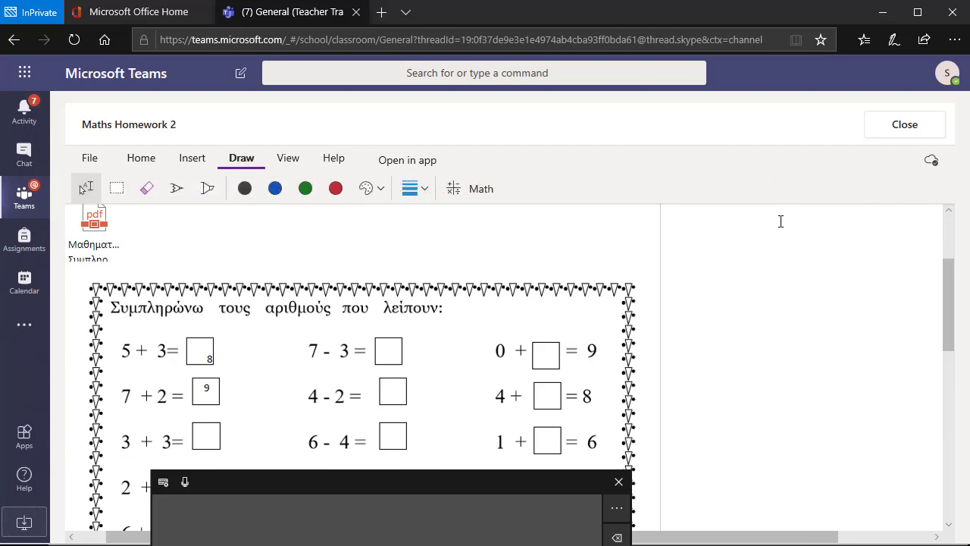
click(335, 188)
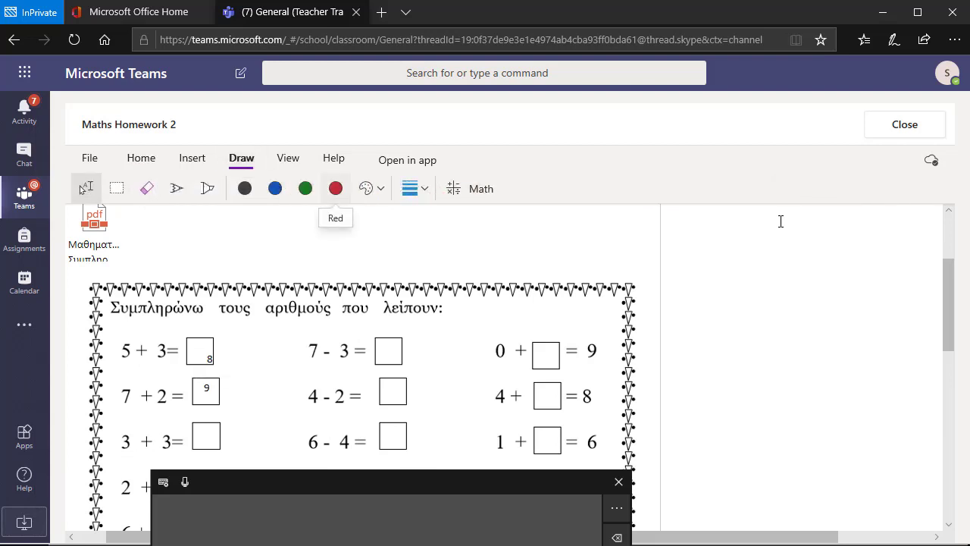
drag(203, 426, 221, 433)
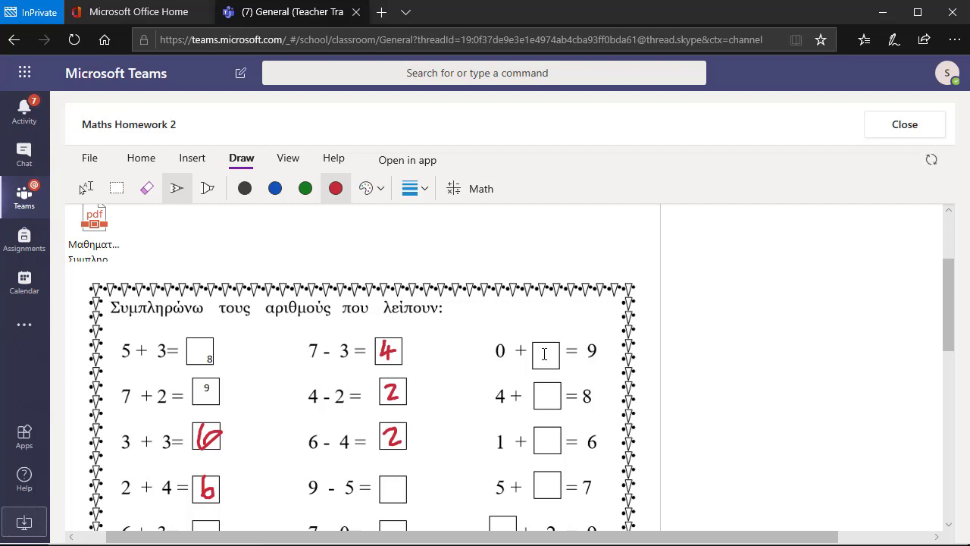
Step: Switch to the select-and-type tool and start a text note in the 5+4 answer box
scroll(281, 374, down, 5)
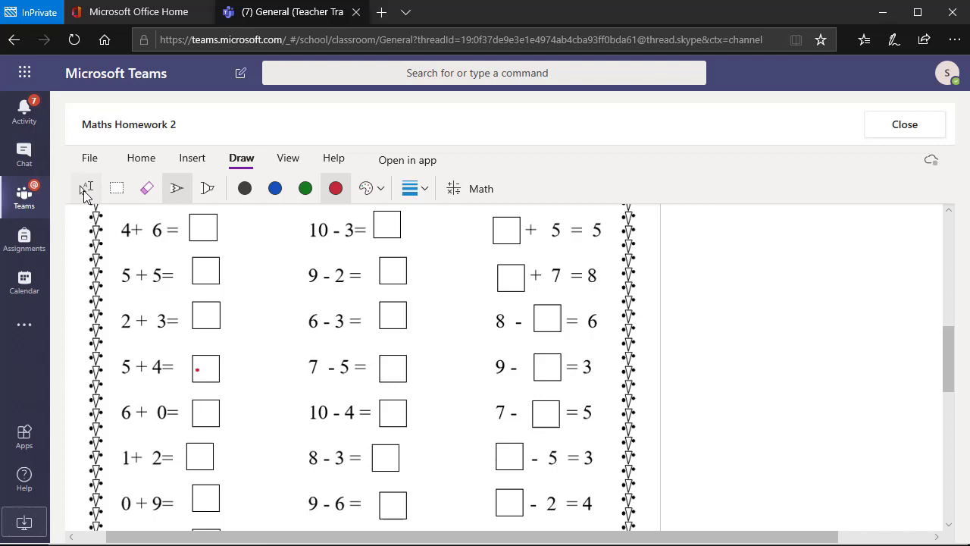
click(85, 188)
click(199, 368)
scroll(212, 333, down, 2)
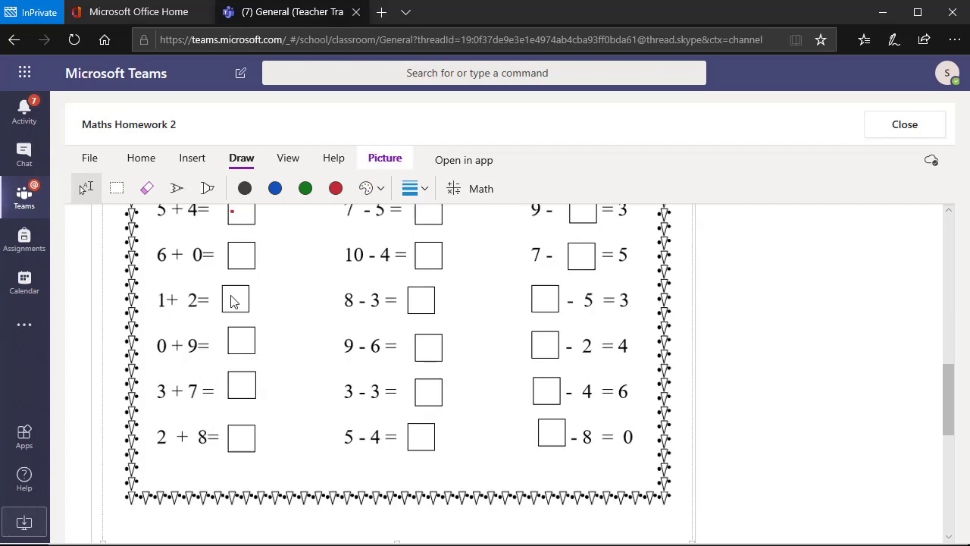
click(232, 209)
text(9)
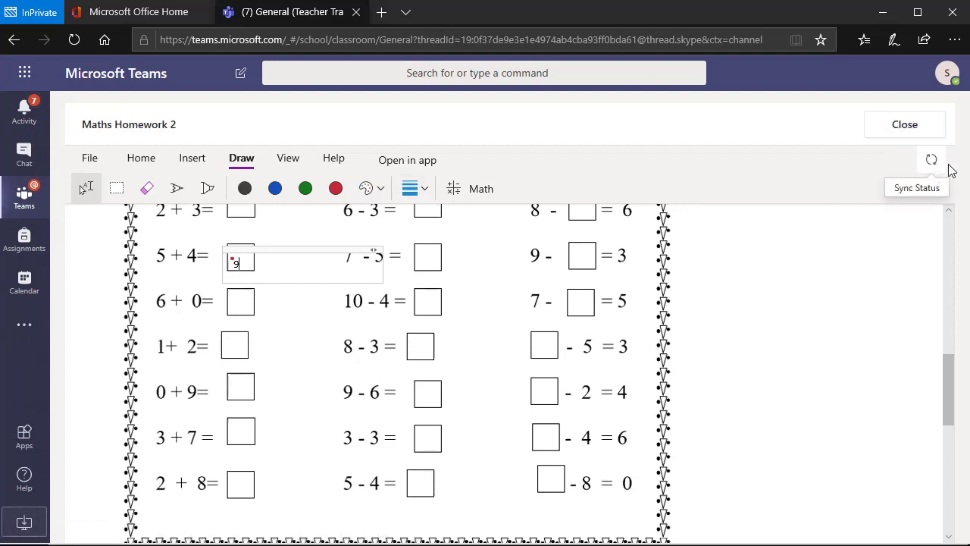
Step: Hand in Maths homework 2 and check its locked page under Homework in the Class Notebook
click(925, 134)
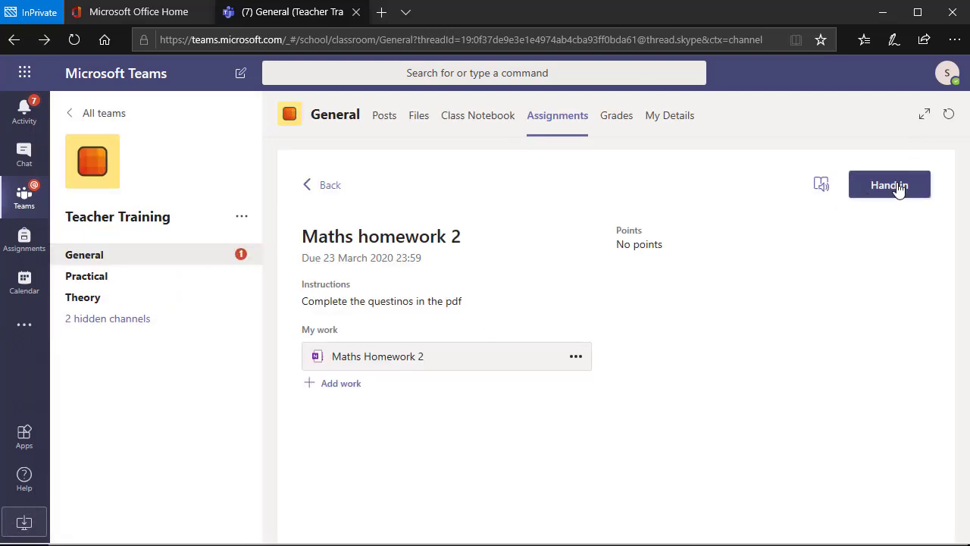
click(896, 187)
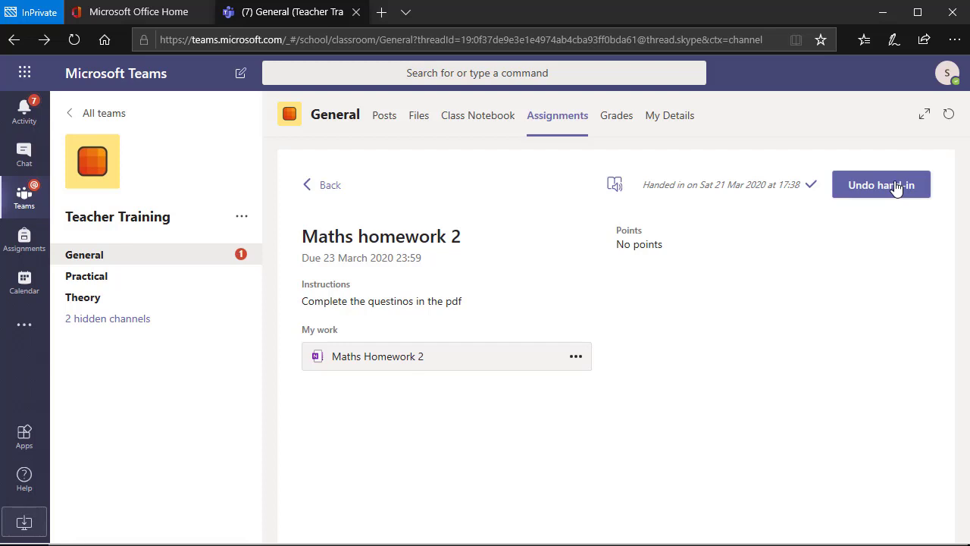
click(483, 123)
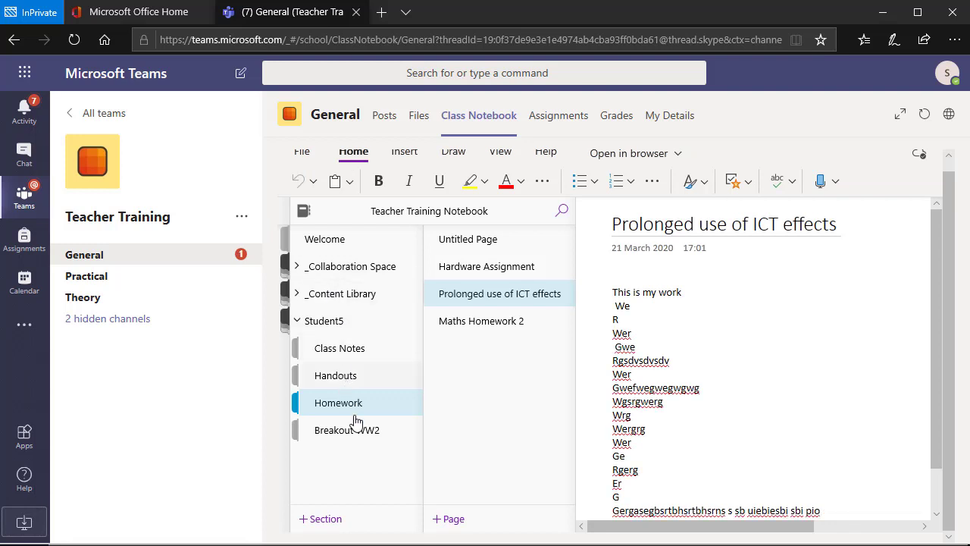
click(476, 322)
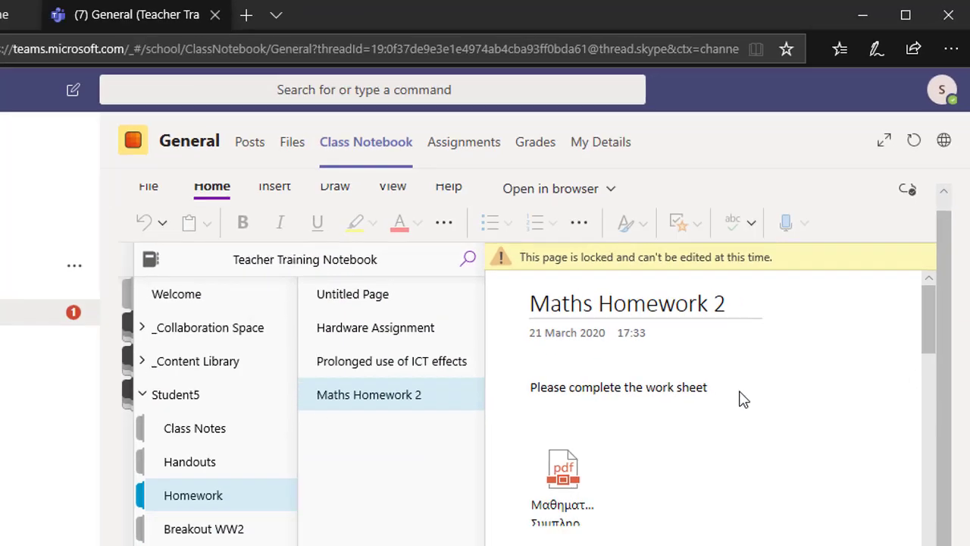
scroll(801, 332, down, 3)
scroll(801, 334, down, 5)
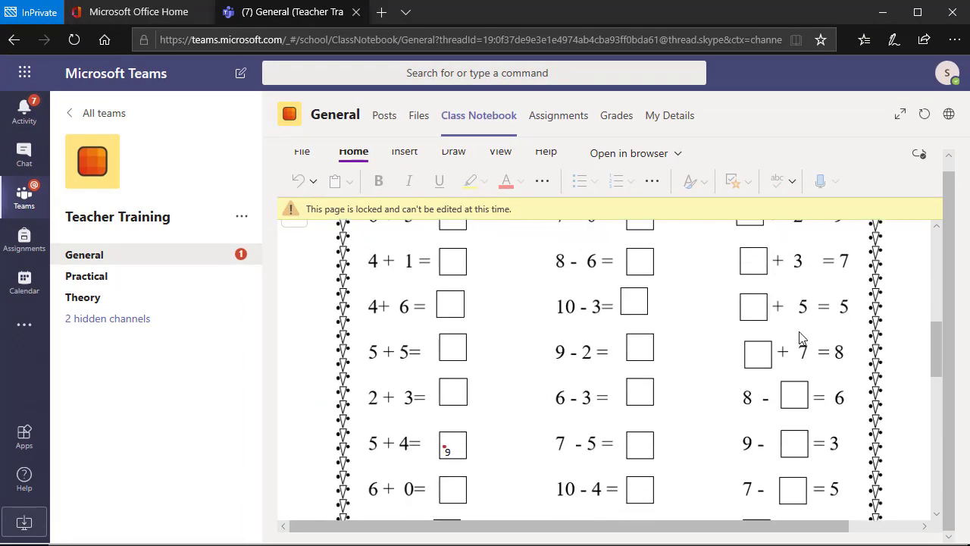
scroll(802, 337, up, 4)
scroll(802, 338, down, 5)
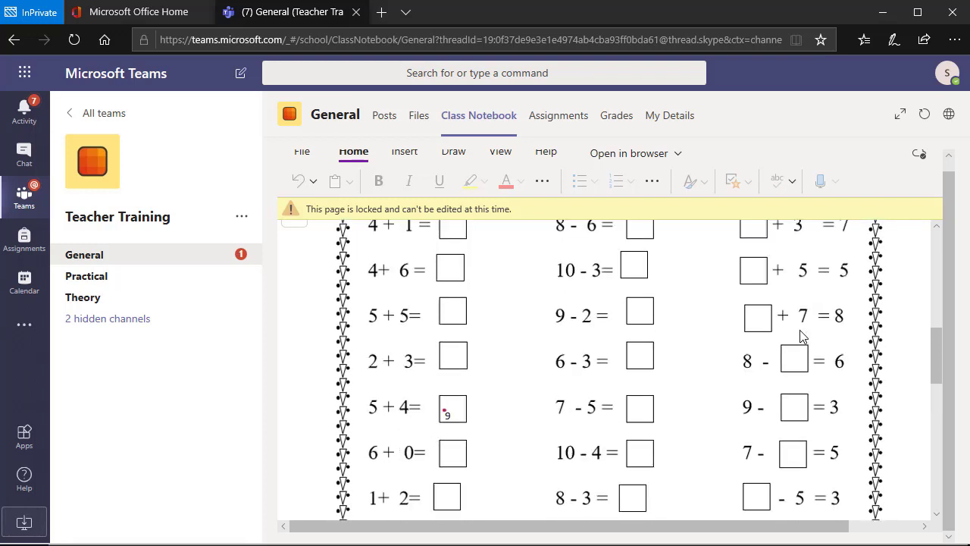
scroll(802, 337, up, 6)
scroll(801, 335, up, 3)
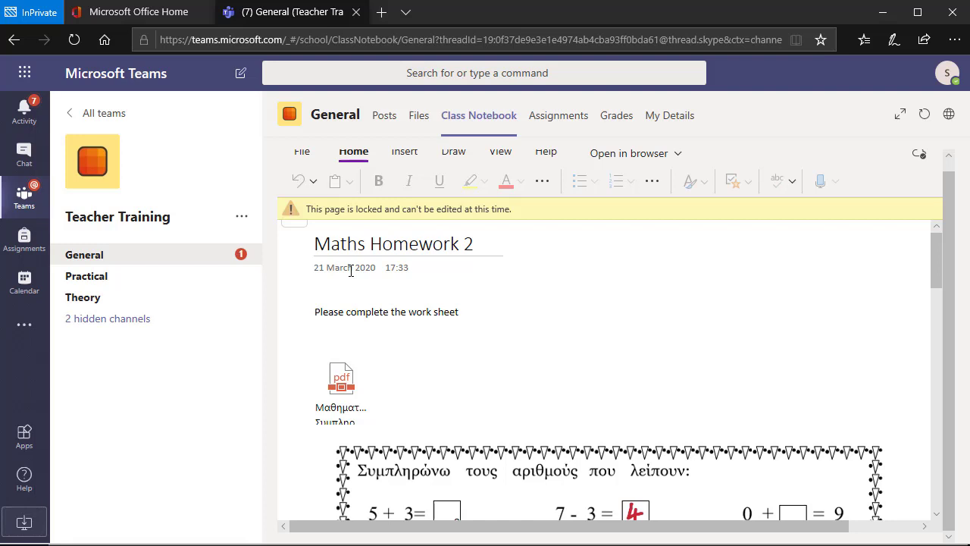
Step: Undo the hand-in of the completed Maths homework 2 assignment
click(546, 124)
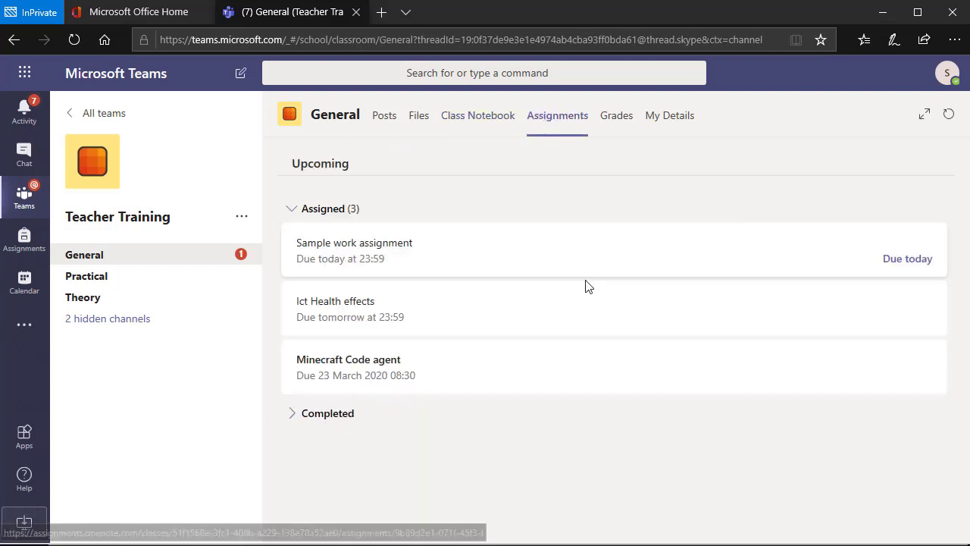
click(320, 416)
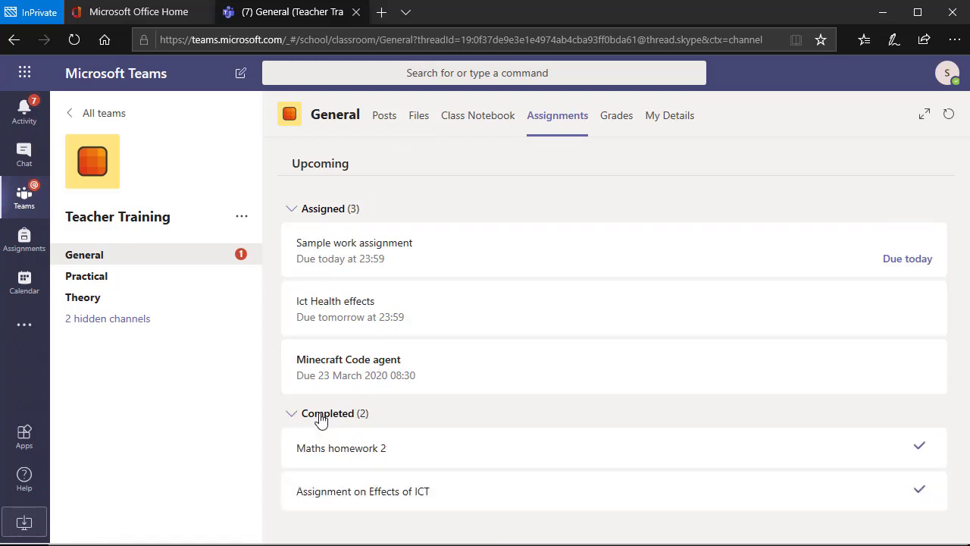
click(362, 449)
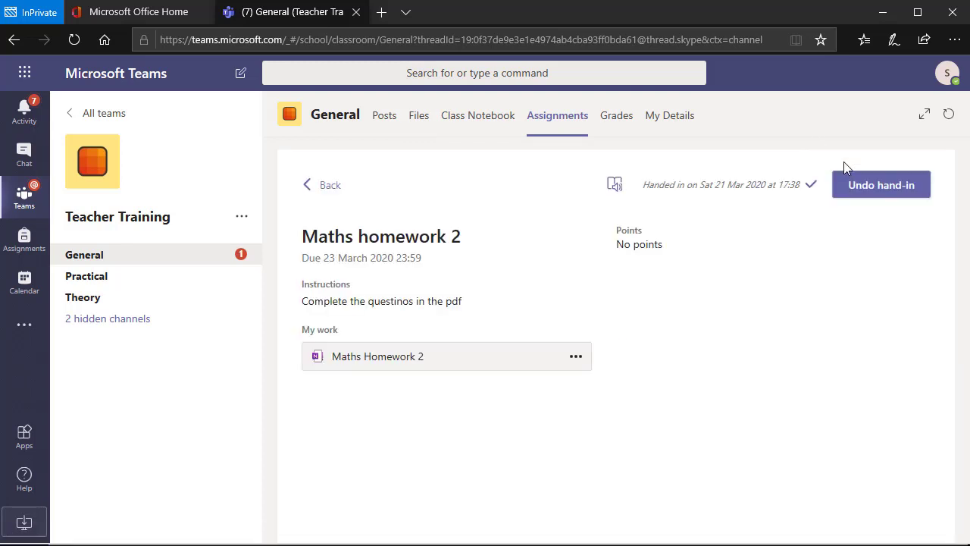
click(858, 187)
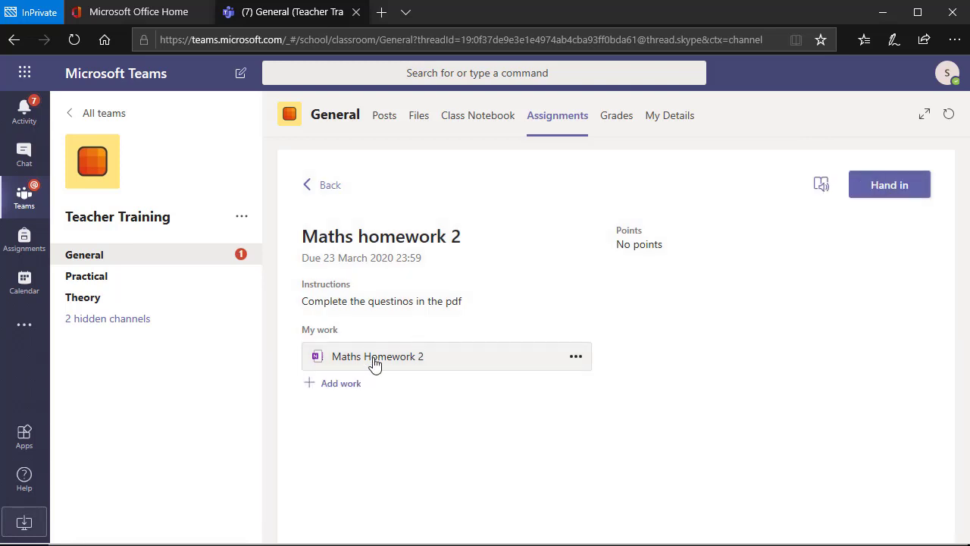
Step: Write a red 4 as the answer to 9 - 5 on the Maths Homework 2 worksheet
click(374, 363)
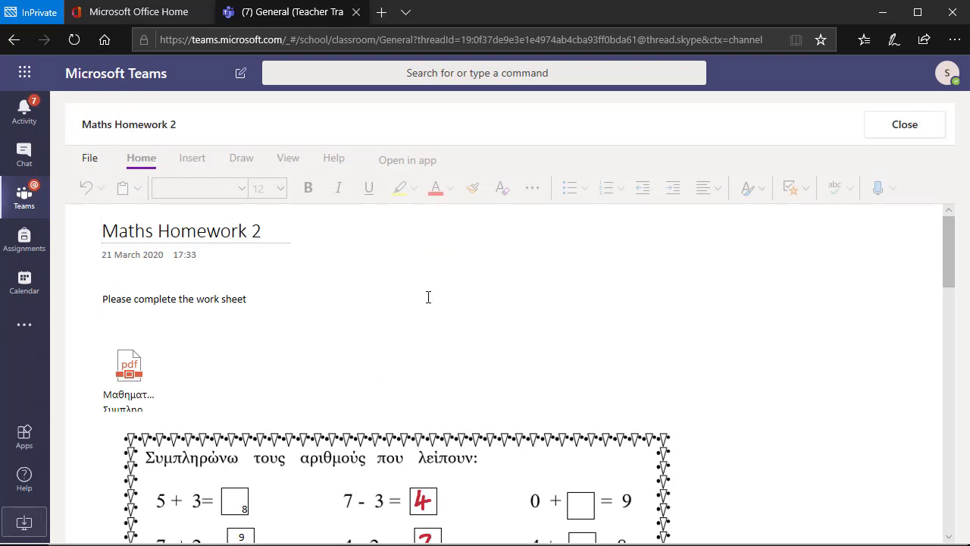
scroll(429, 297, down, 5)
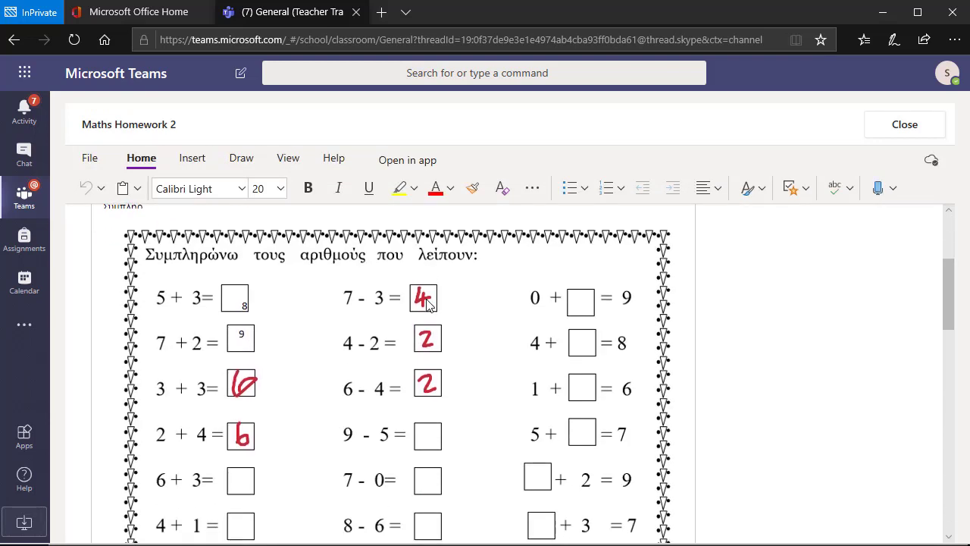
click(241, 158)
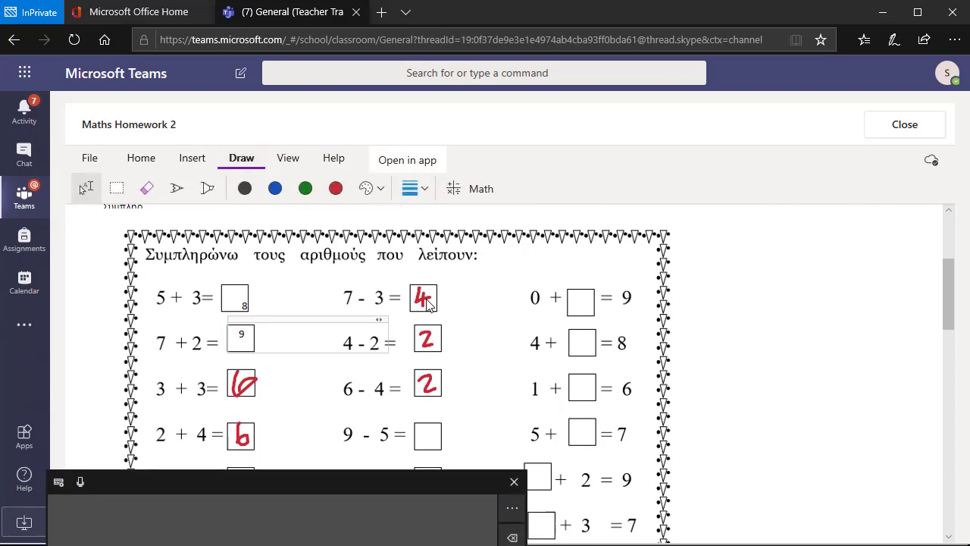
click(336, 188)
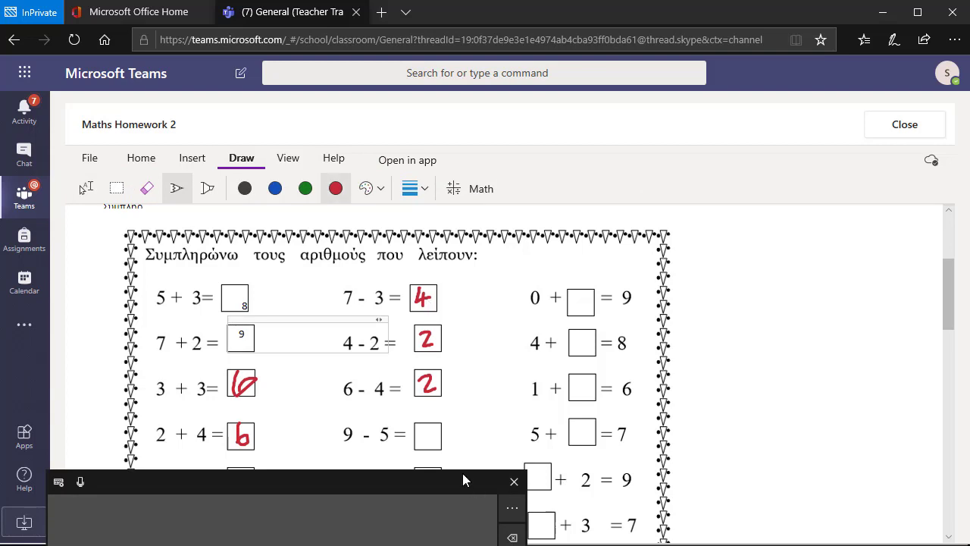
mouse_move(426, 425)
mouse_down()
mouse_move(416, 439)
mouse_move(436, 439)
mouse_move(427, 449)
mouse_up()
click(891, 125)
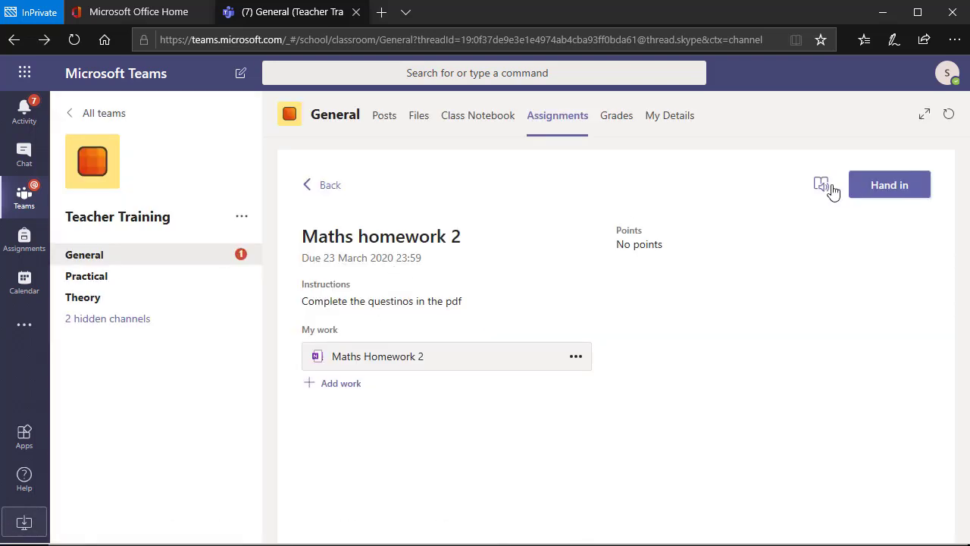
Step: Hand Maths homework 2 in again, then open the handed-in student's submission as teacher
click(871, 186)
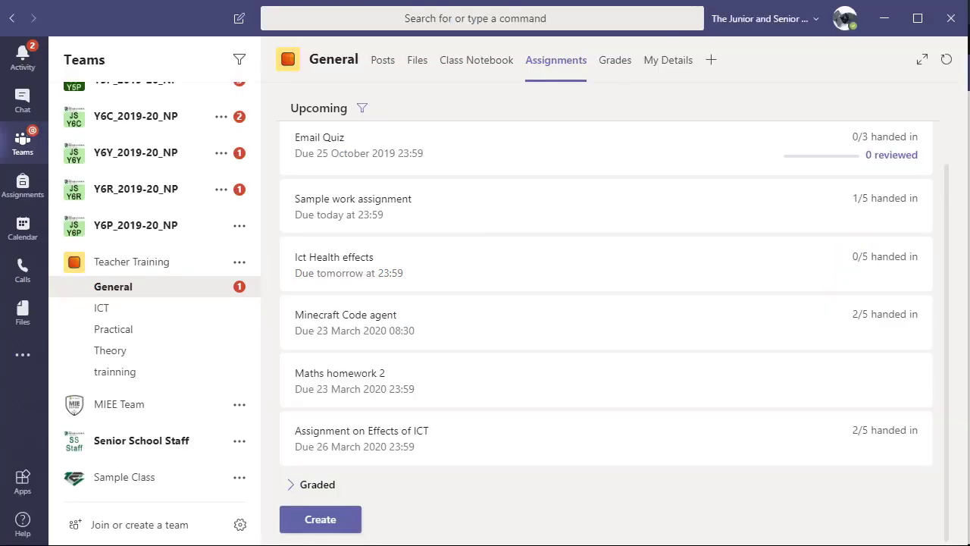
click(398, 391)
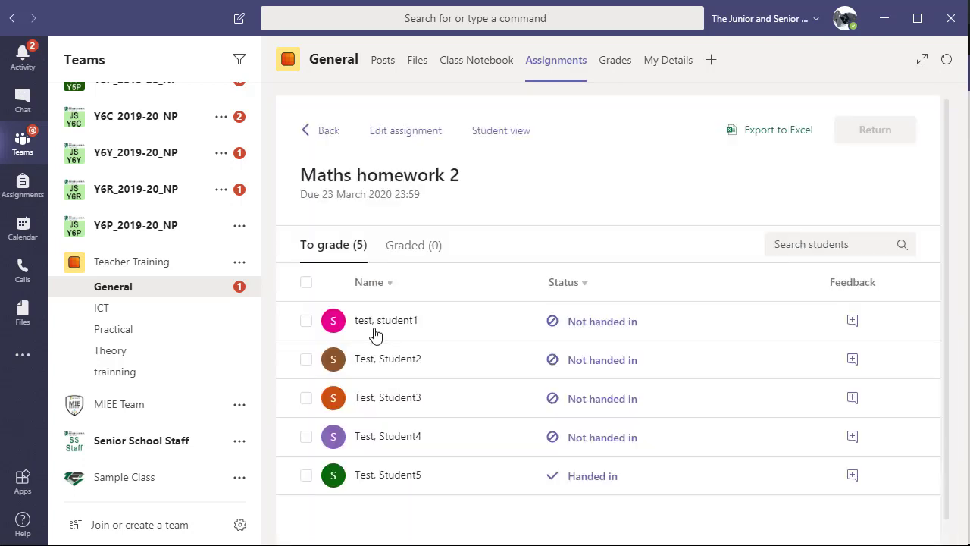
click(378, 479)
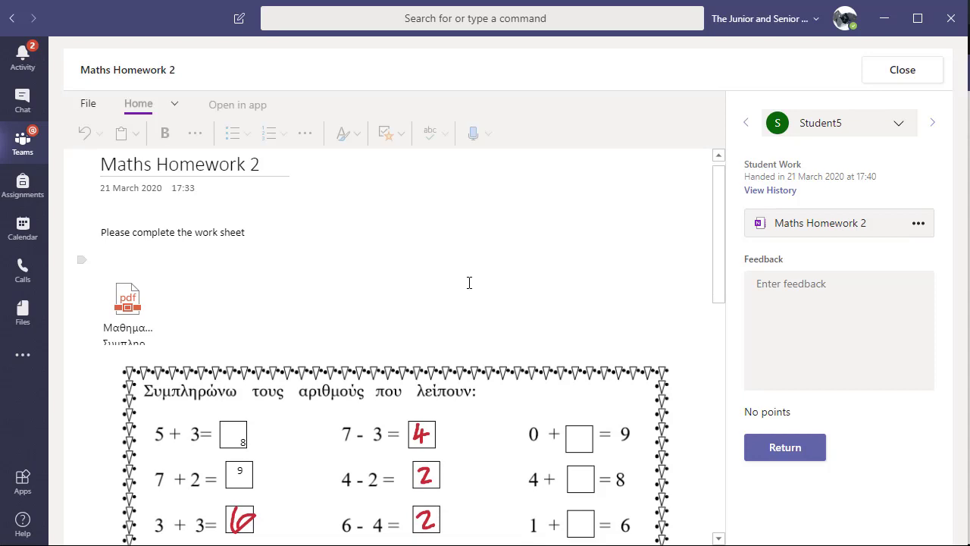
Step: Look over the student's red answers and return Maths Homework 2 to them
scroll(470, 288, down, 6)
scroll(472, 299, up, 3)
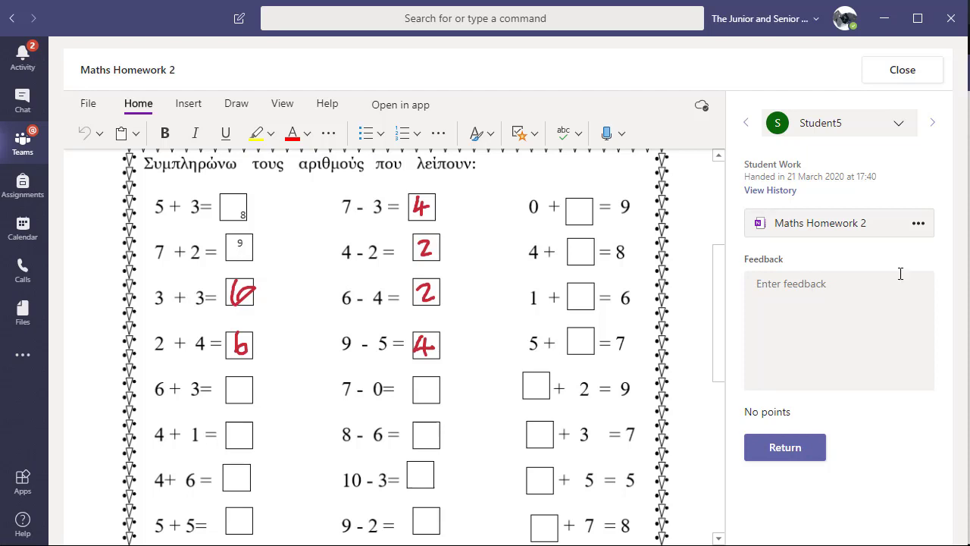
click(791, 449)
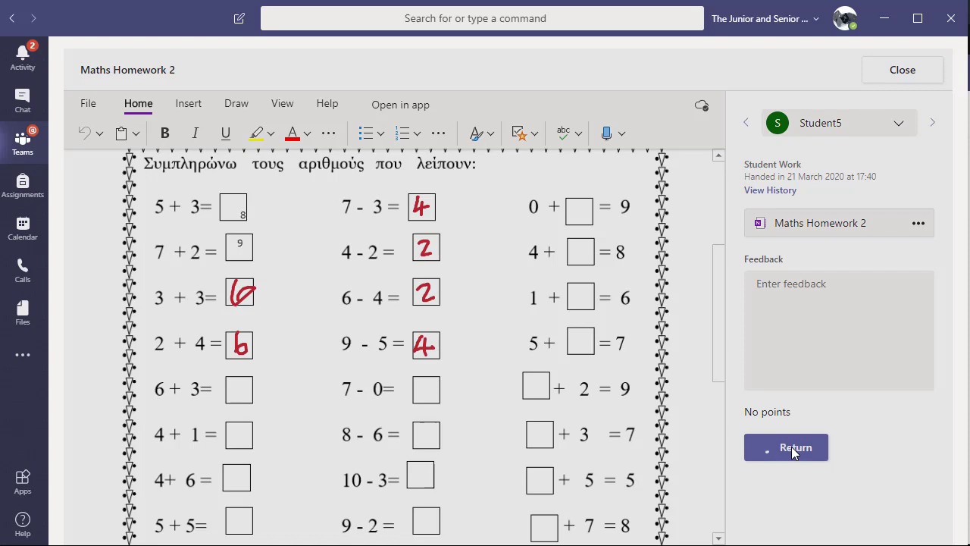